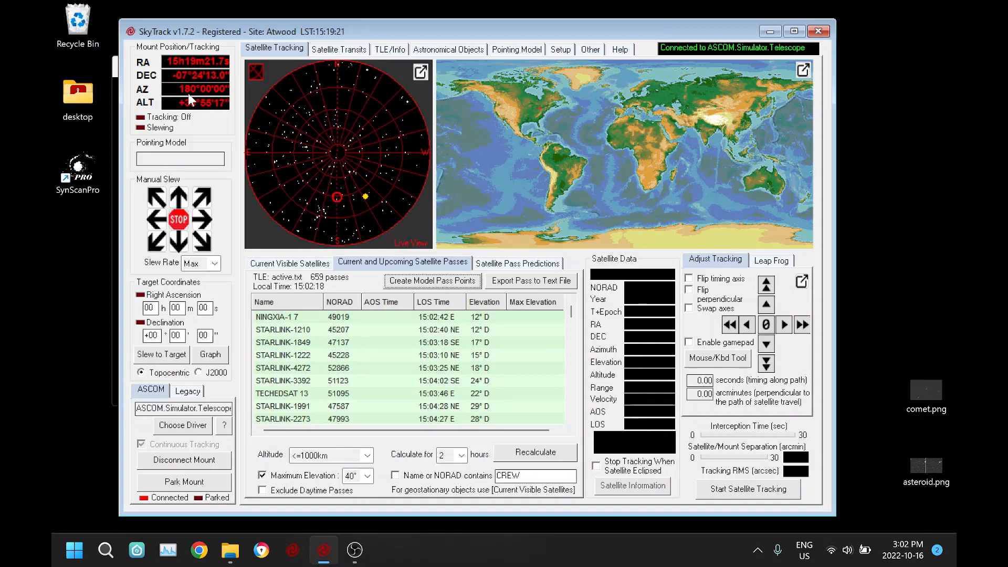
Step: Switch the sky map grid to the equatorial RA/Dec lines and back to the azimuth/altitude grid
{"action": "left_click", "coordinate": [250, 71]}
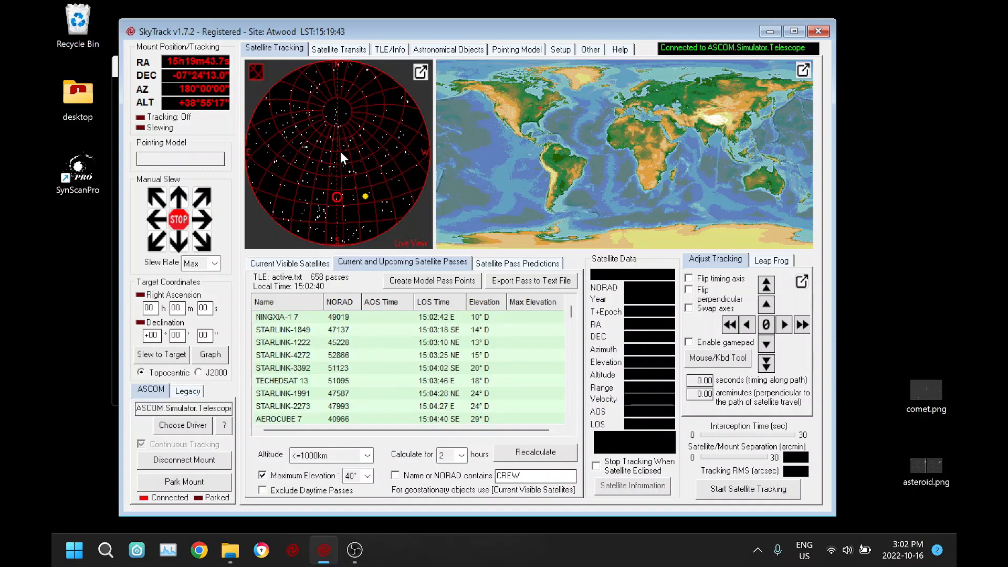
{"action": "left_click", "coordinate": [258, 73]}
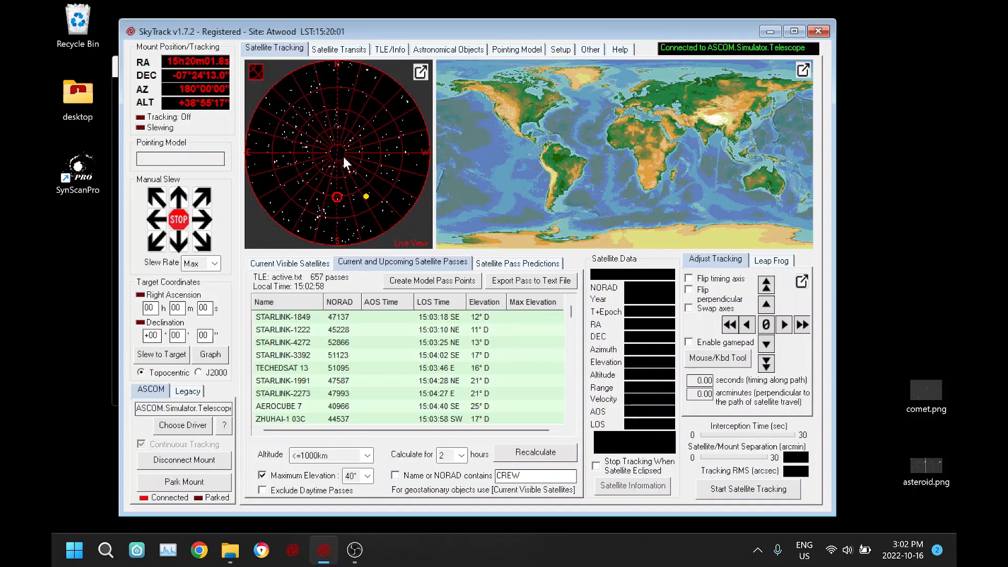
Step: Turn the High Contrast display option on and off again in the general setup, returning to satellite tracking
{"action": "left_click", "coordinate": [562, 51]}
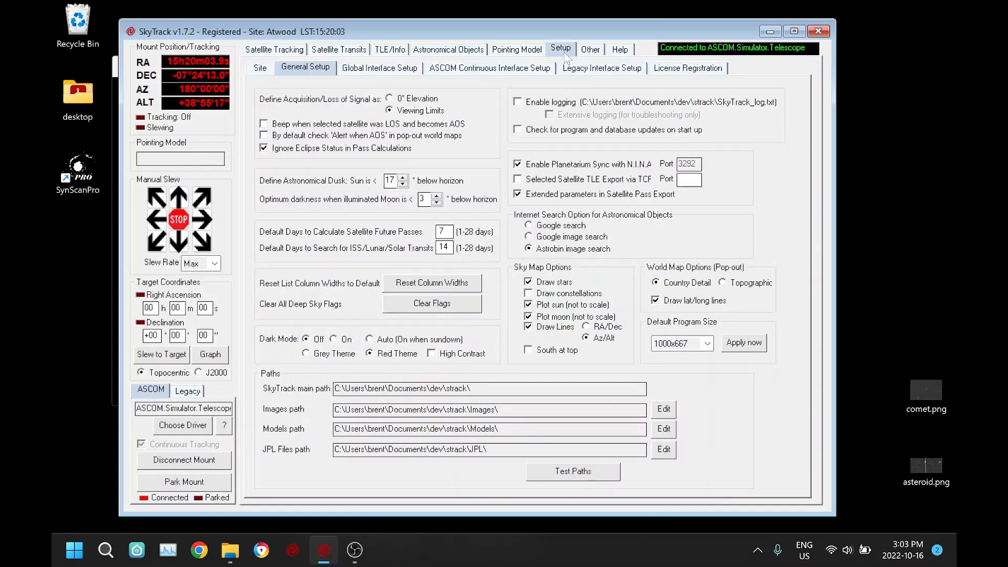
{"action": "left_click", "coordinate": [431, 353]}
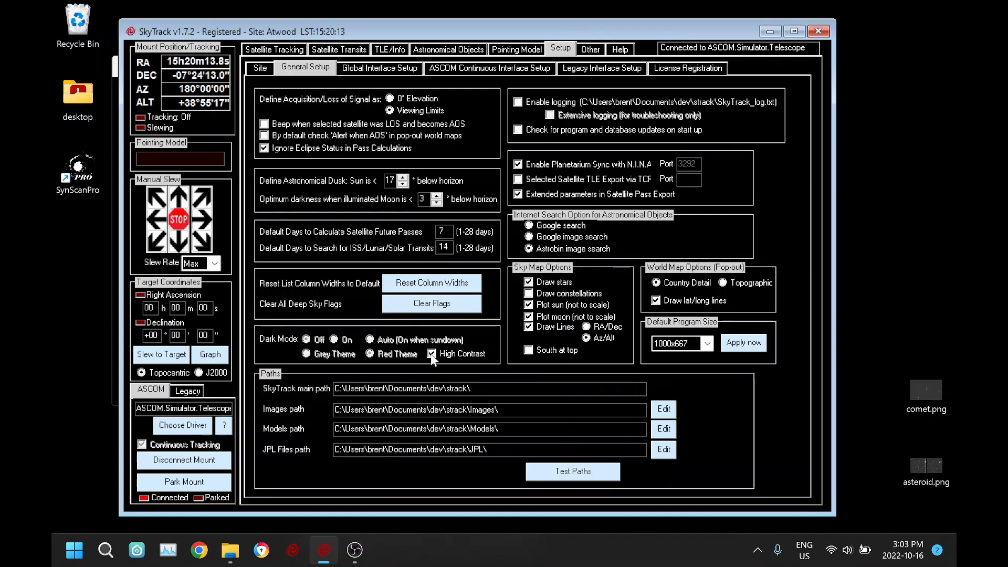
{"action": "left_click", "coordinate": [430, 353]}
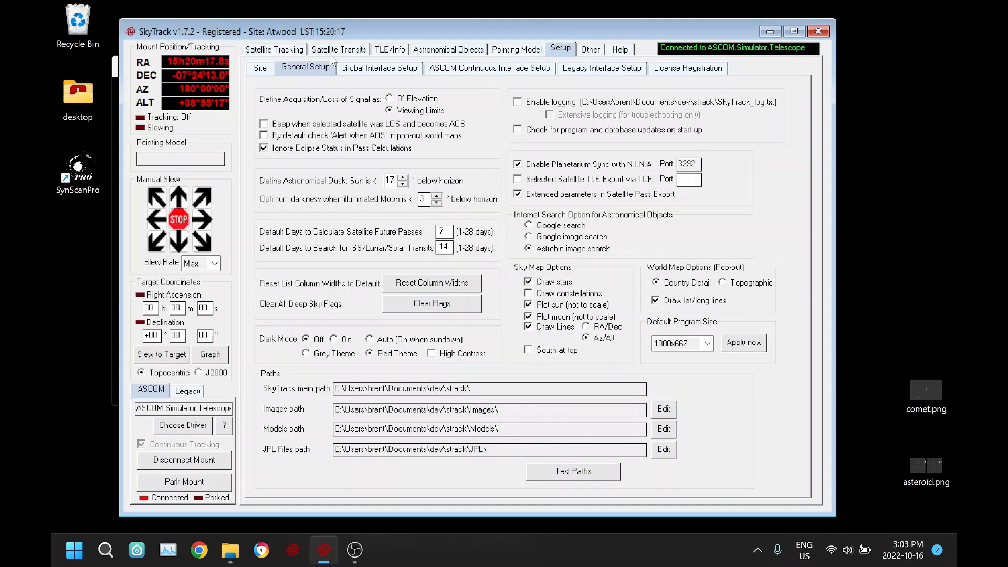
{"action": "left_click", "coordinate": [273, 50]}
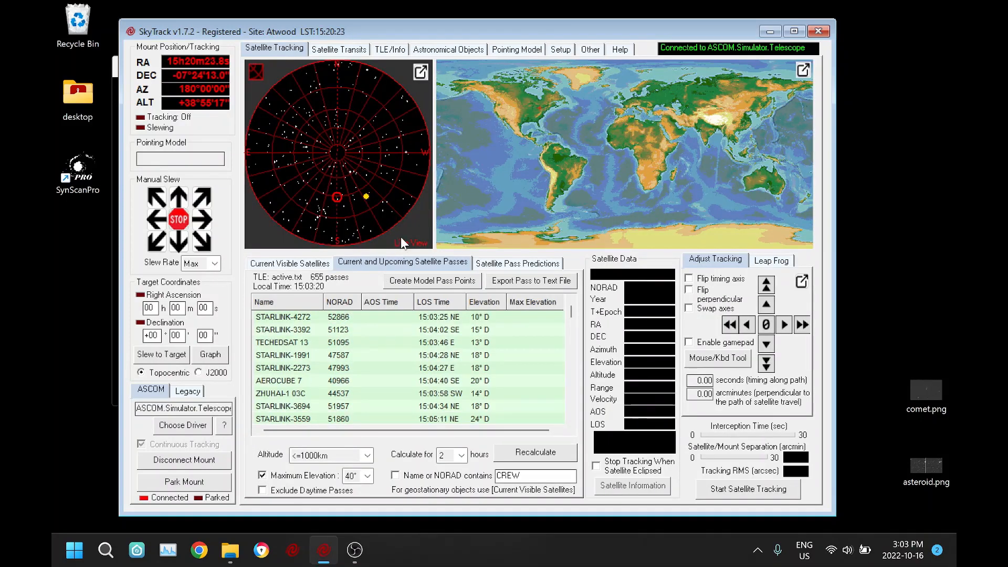
Step: View the JPL custom tracking options for astronomical objects and the list of downloadable JPL major bodies
{"action": "left_click", "coordinate": [458, 51]}
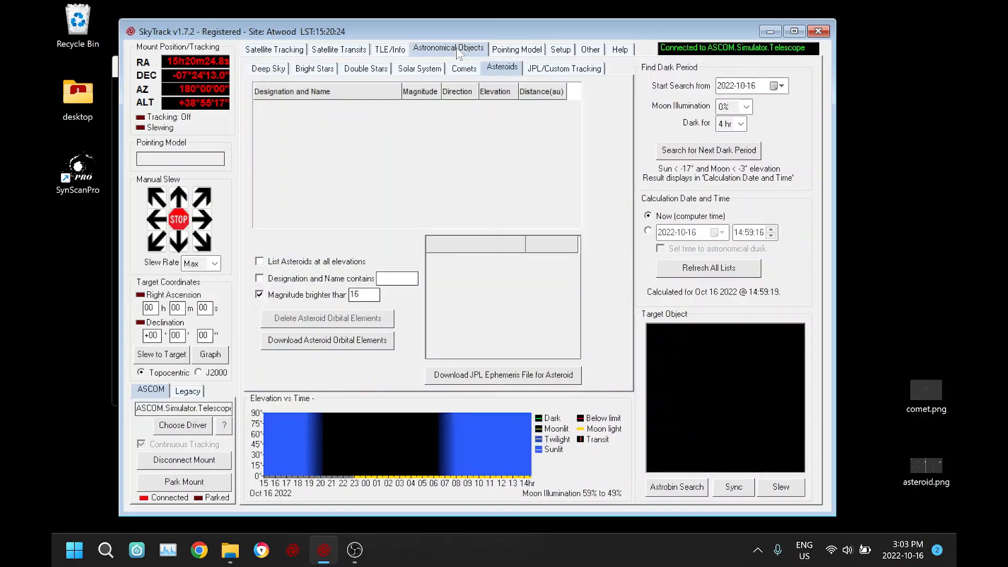
{"action": "left_click", "coordinate": [544, 70]}
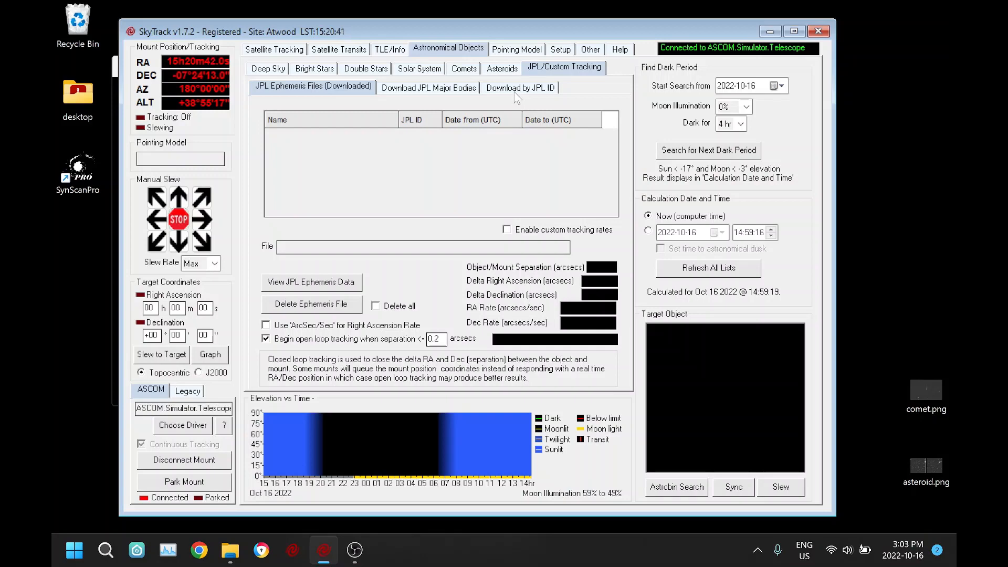
{"action": "left_click", "coordinate": [407, 88]}
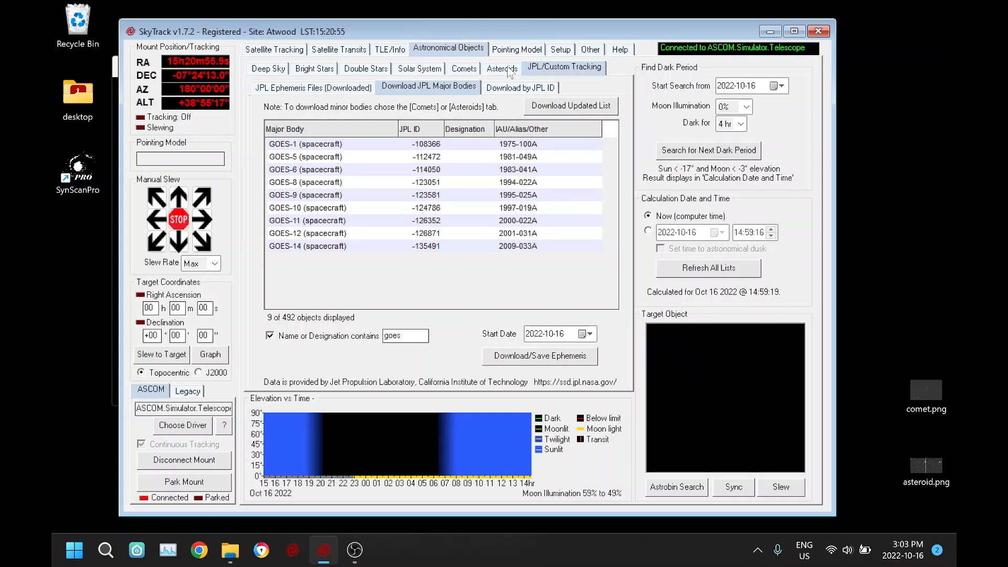
Step: Download the comet orbital elements to fill the comet list
{"action": "left_click", "coordinate": [470, 70]}
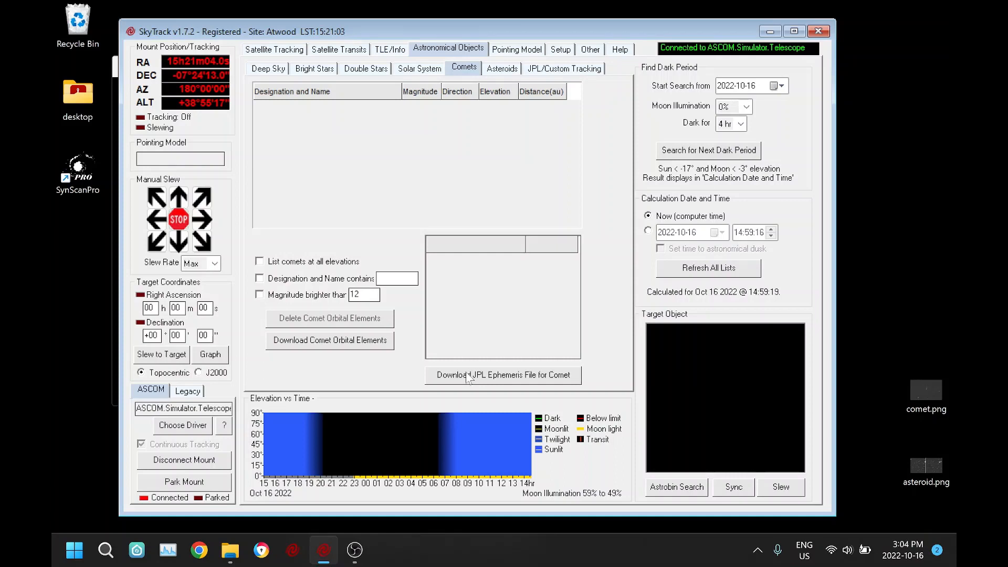
{"action": "left_click", "coordinate": [329, 346]}
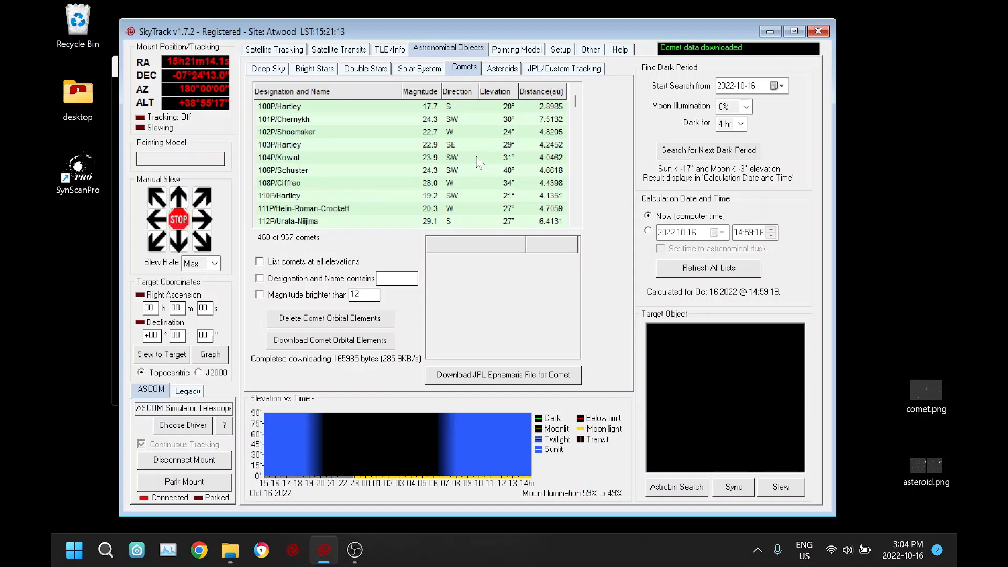
Step: Read the copyright and acknowledgement notes for the comet and asteroid data source, and return to the comet list
{"action": "left_click", "coordinate": [620, 49]}
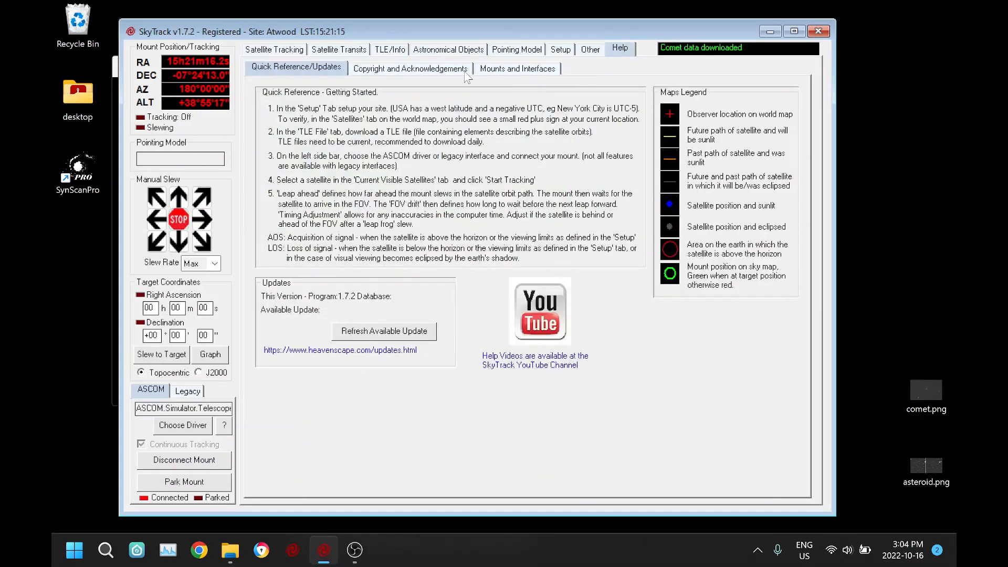
{"action": "left_click", "coordinate": [433, 70]}
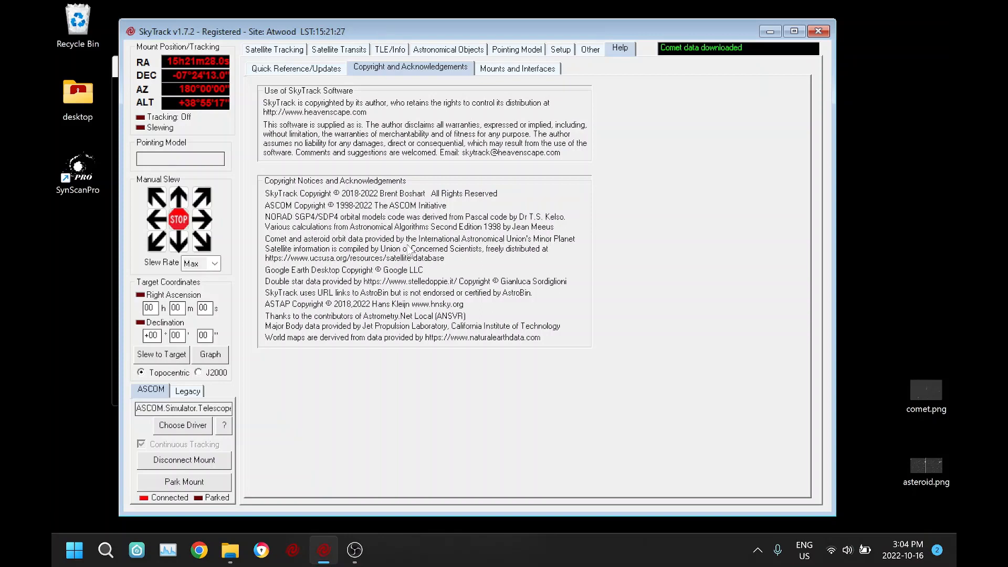
{"action": "left_click", "coordinate": [466, 52]}
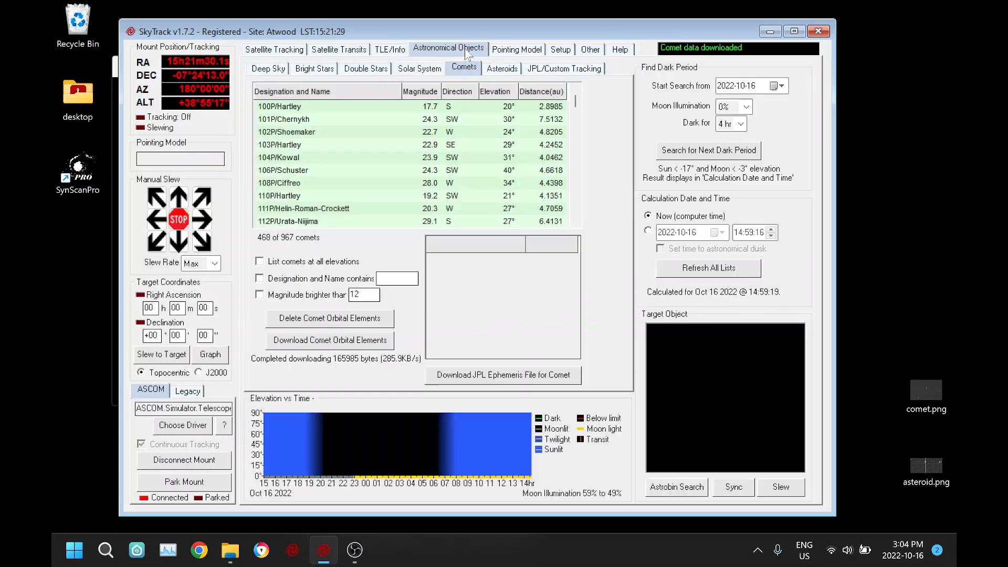
Step: Limit the comet list to magnitudes brighter than 12 and slew the mount to comet C/2022 E3 (ZTF)
{"action": "left_click", "coordinate": [287, 159]}
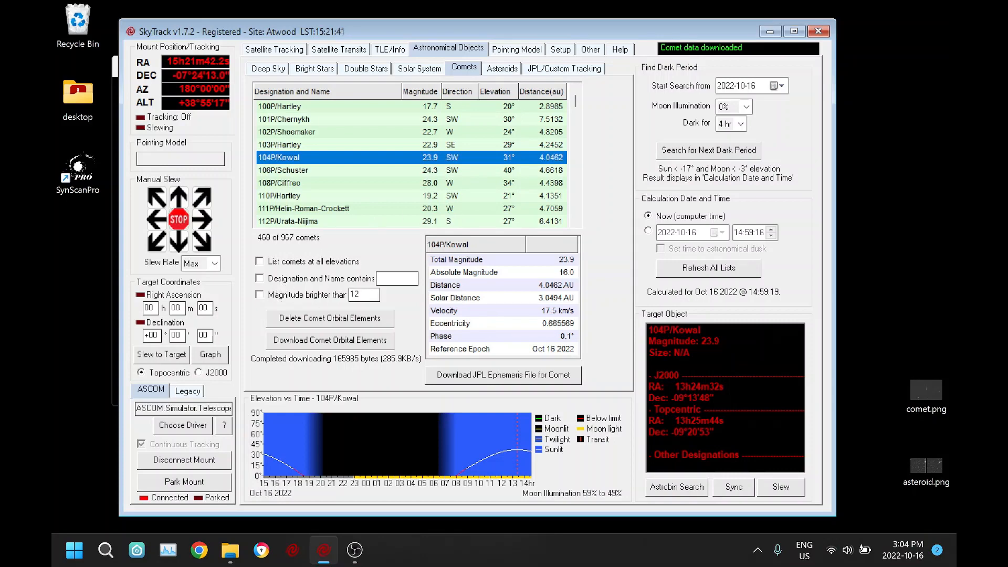
{"action": "left_click", "coordinate": [259, 295]}
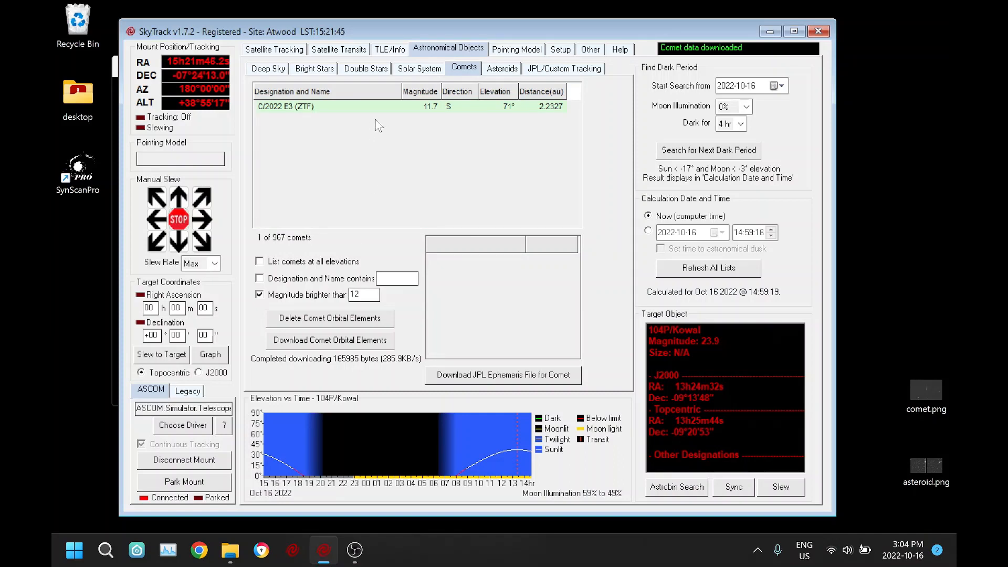
{"action": "left_click", "coordinate": [356, 108]}
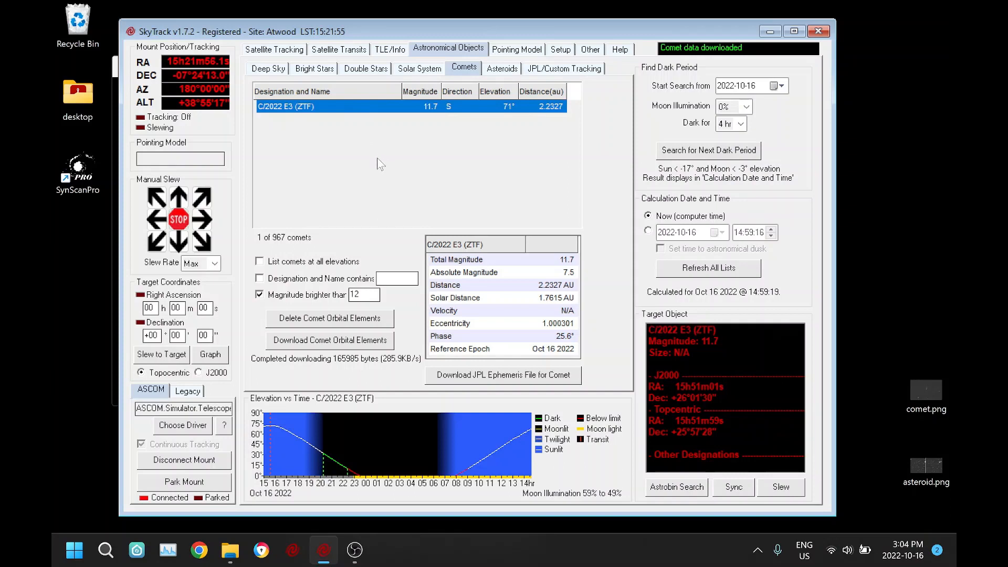
{"action": "left_click", "coordinate": [781, 487]}
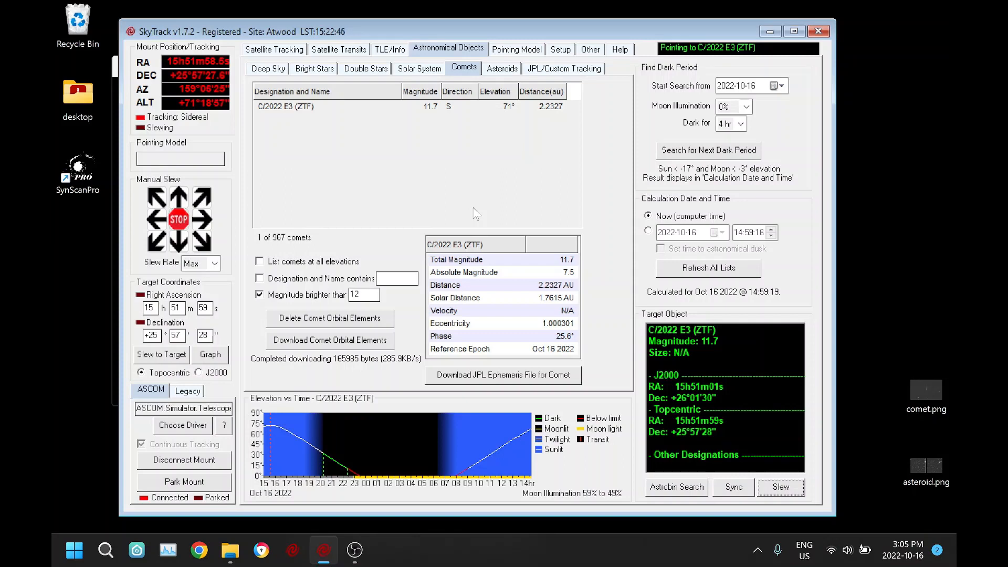
Step: Download the JPL ephemeris file for comet C/2022 E3 (ZTF) and select it among the downloaded ephemeris files
{"action": "left_click", "coordinate": [502, 375]}
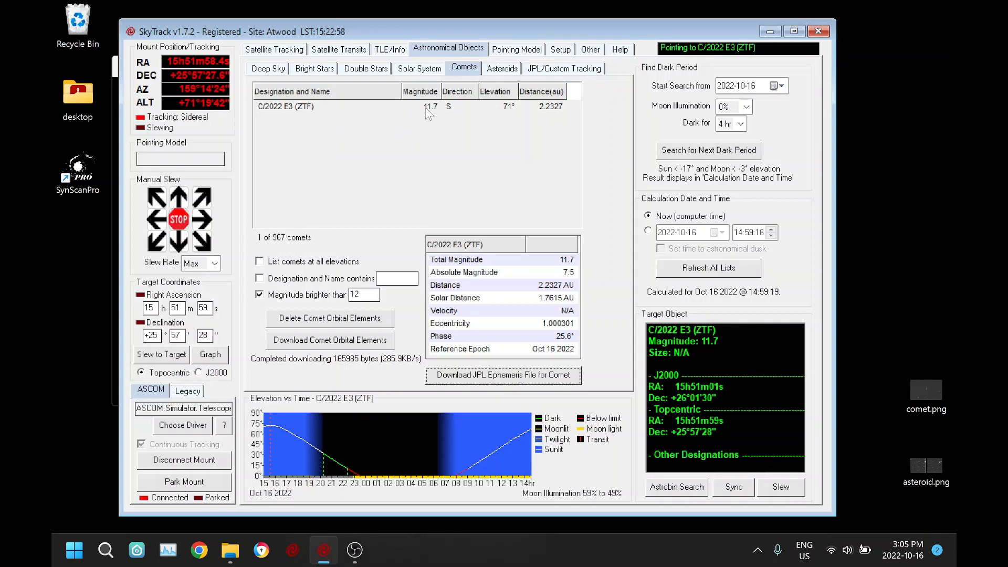
{"action": "left_click", "coordinate": [558, 74]}
{"action": "left_click", "coordinate": [321, 88]}
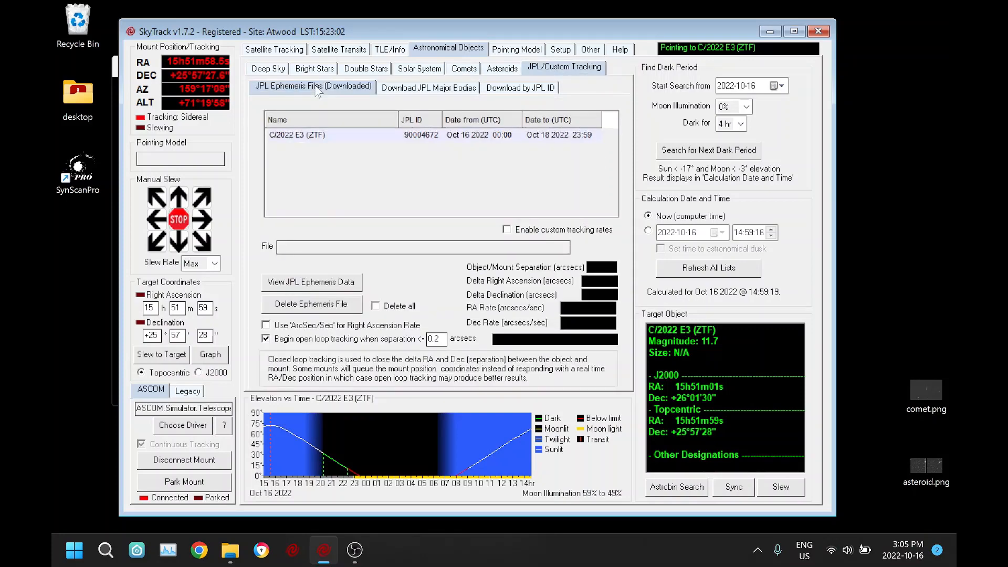
{"action": "left_click", "coordinate": [300, 135]}
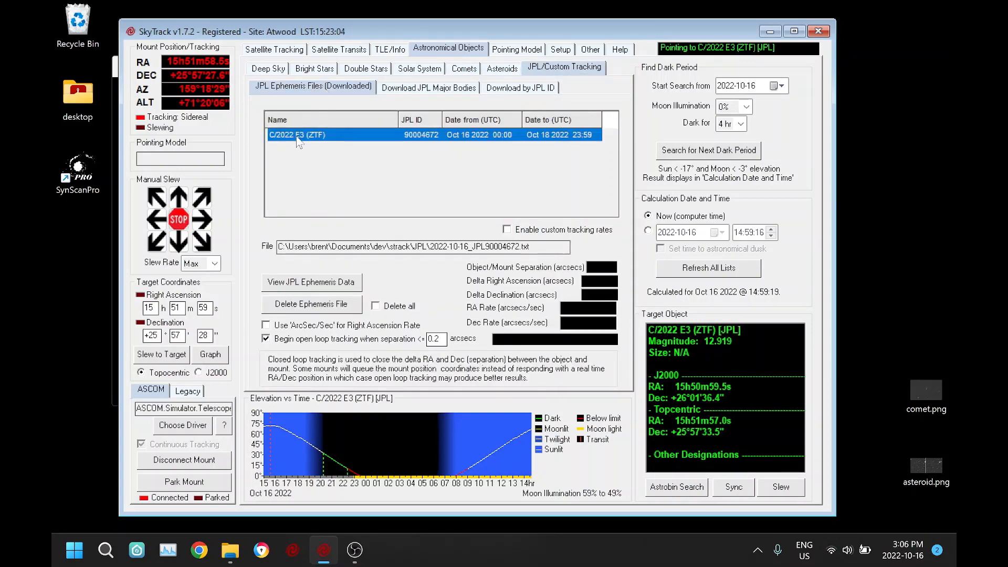
Step: Examine the JPL ephemeris data of C/2022 E3 (ZTF) in its text file and close it
{"action": "left_click", "coordinate": [330, 289]}
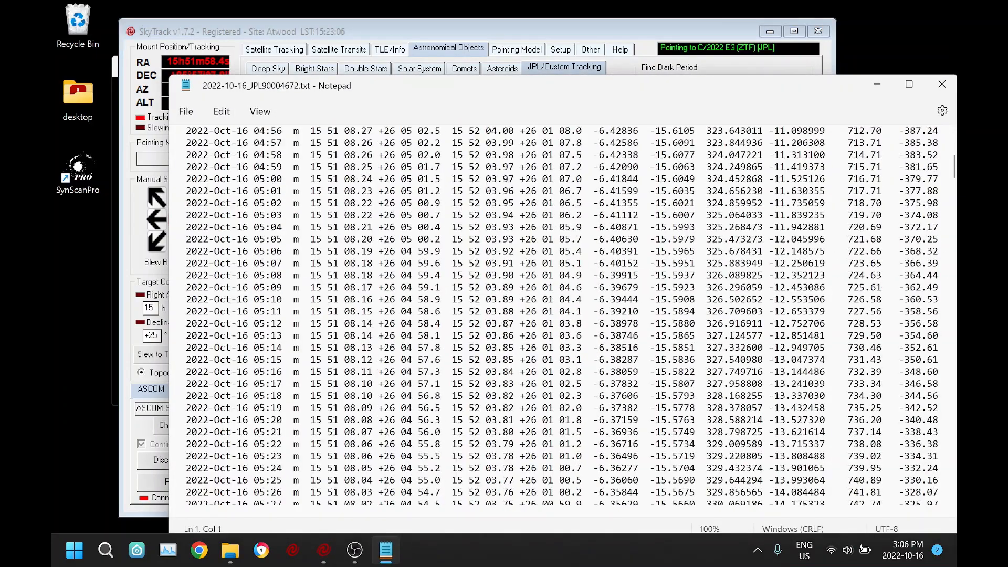
{"action": "scroll", "coordinate": [562, 315], "scroll_direction": "up", "scroll_amount": 20}
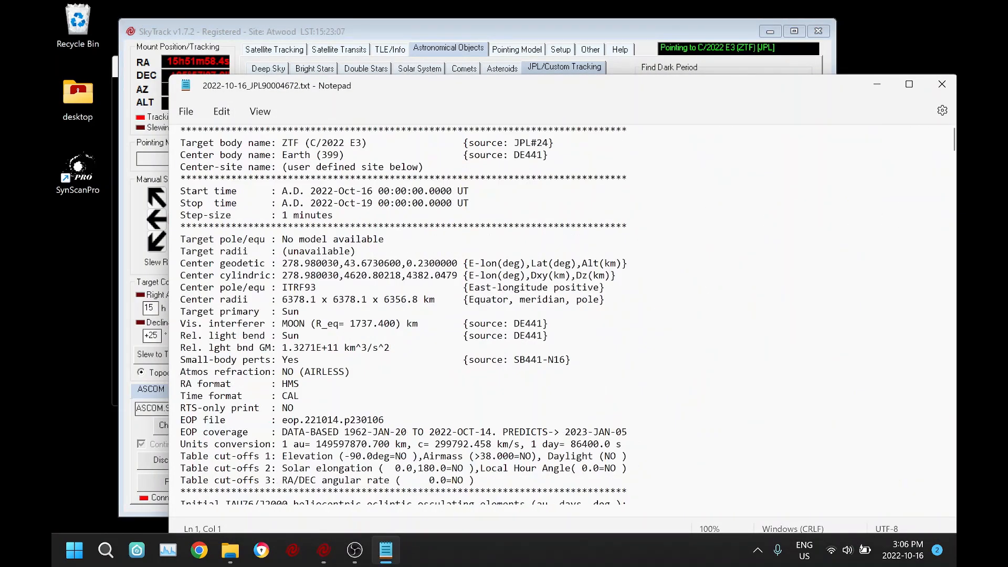
{"action": "left_click", "coordinate": [942, 86]}
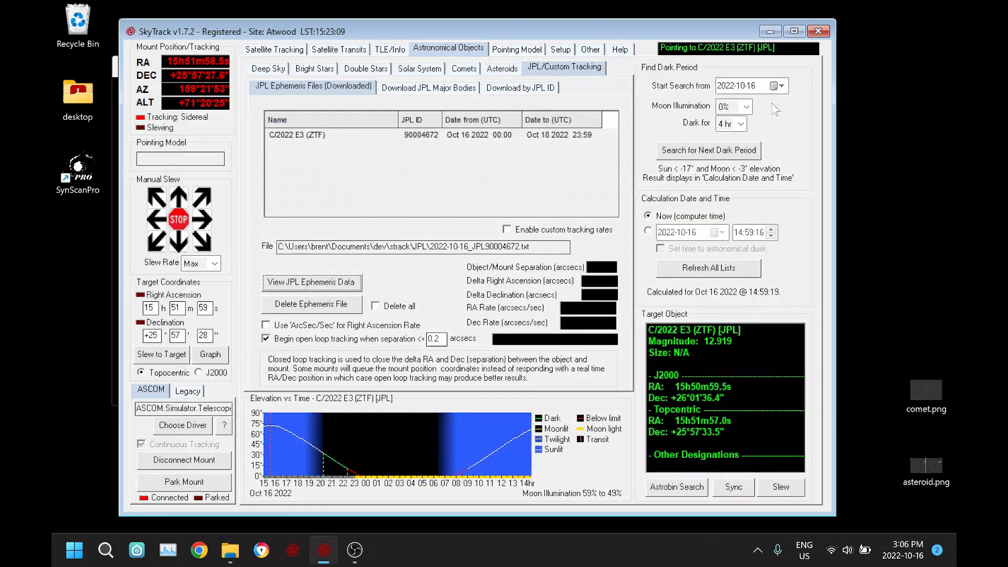
Step: Enable custom tracking rates for C/2022 E3 (ZTF) and slew the mount to its JPL position
{"action": "left_click", "coordinate": [506, 229]}
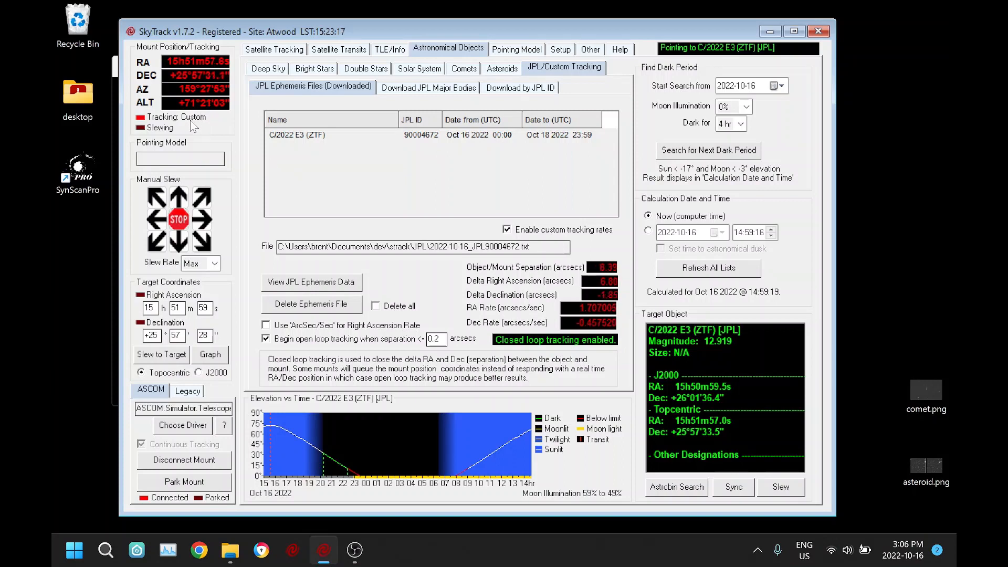
{"action": "left_click", "coordinate": [781, 491]}
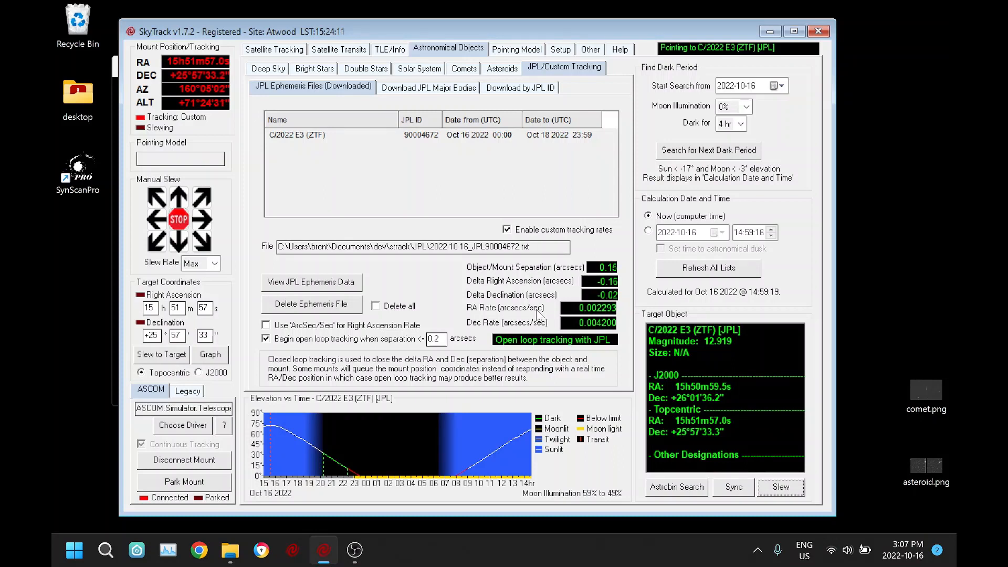
Step: Check the comet's distance in its orbital details and return to the JPL tracking rates
{"action": "left_click", "coordinate": [469, 69]}
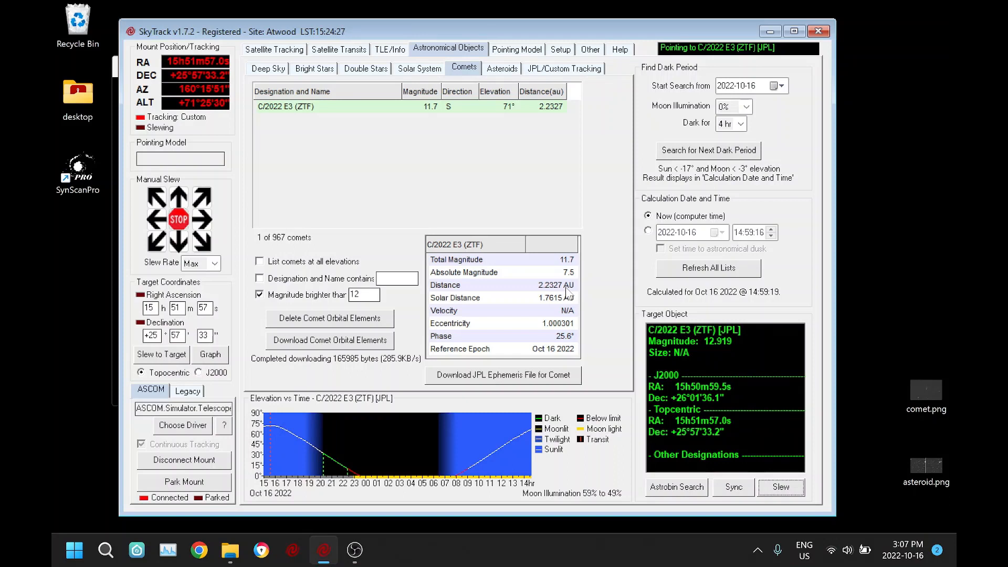
{"action": "left_click", "coordinate": [544, 69]}
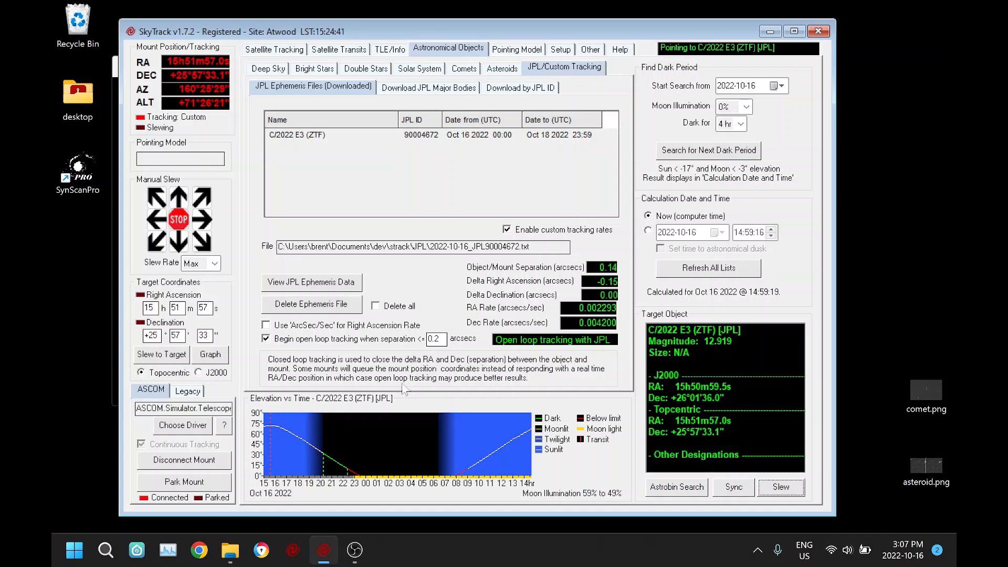
Step: Calculate the comet's right ascension motion over a 120-second exposure in Calculator as 120 × 0.002293, and close Calculator
{"action": "left_click", "coordinate": [74, 549]}
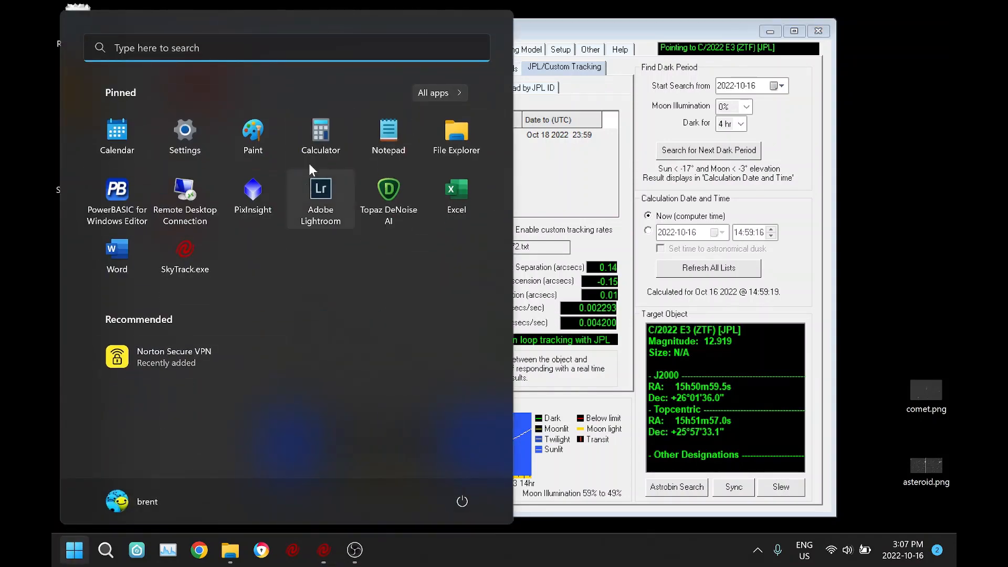
{"action": "left_click", "coordinate": [323, 123]}
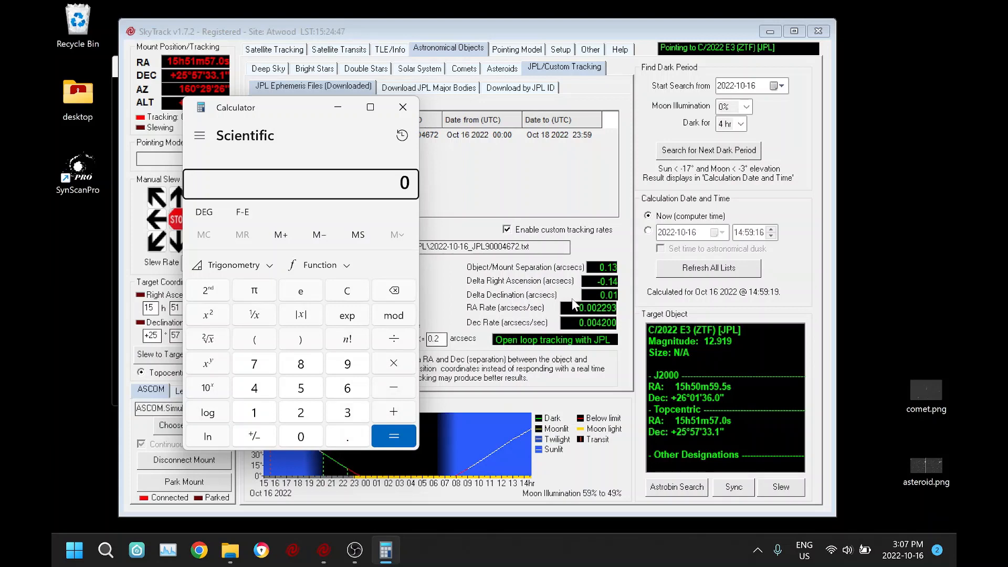
{"action": "left_click", "coordinate": [253, 412]}
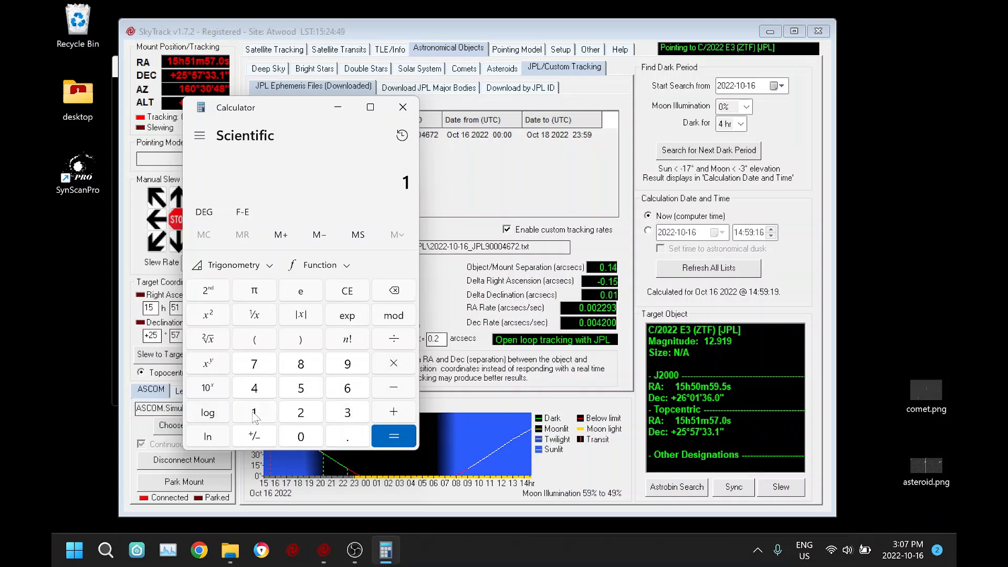
{"action": "left_click", "coordinate": [300, 414]}
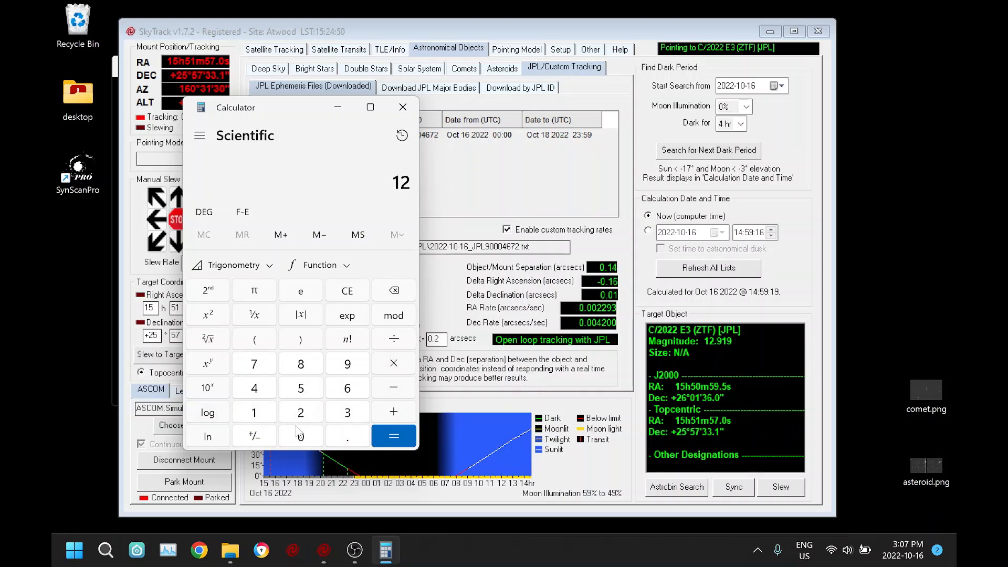
{"action": "left_click", "coordinate": [395, 363]}
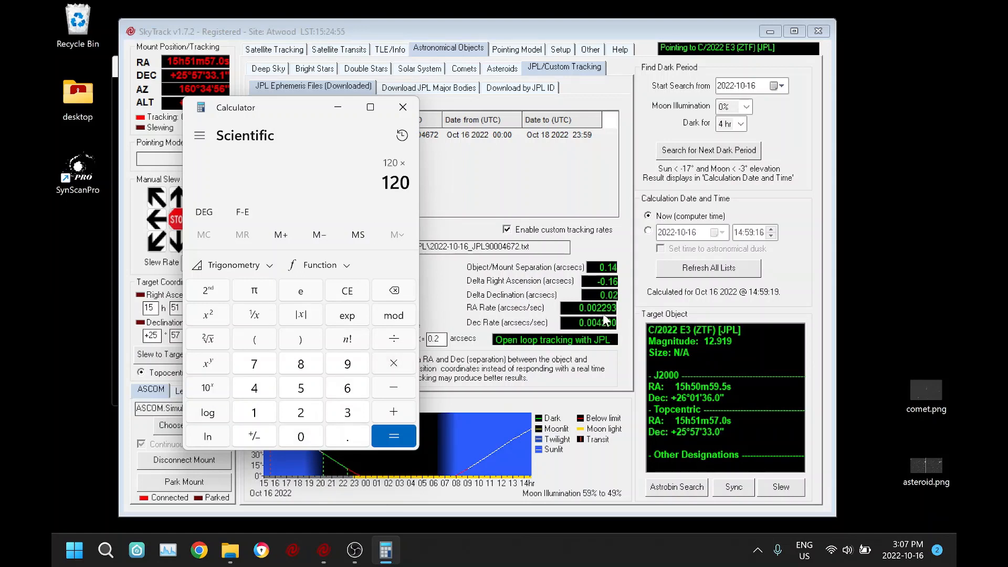
{"action": "left_click", "coordinate": [345, 439]}
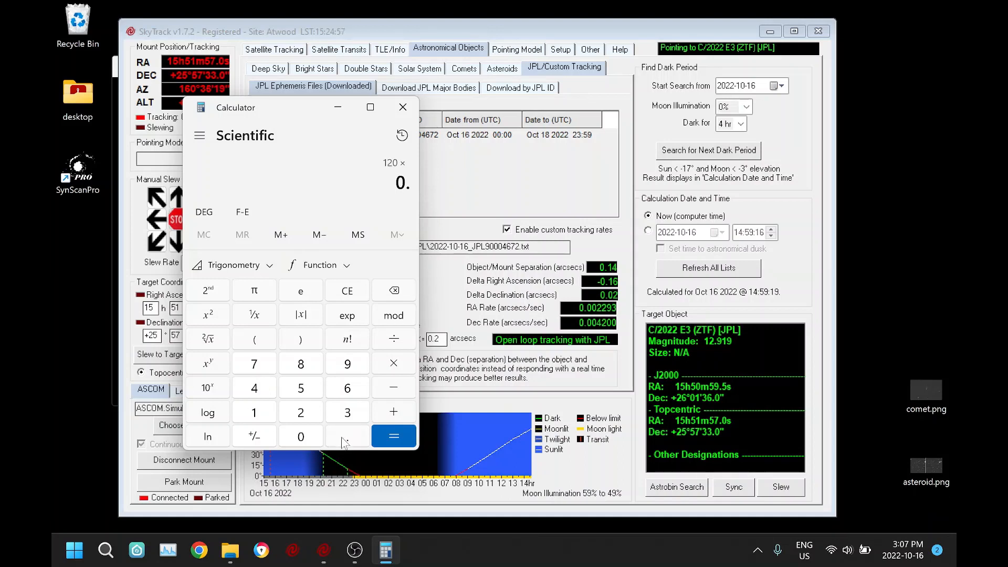
{"action": "left_click", "coordinate": [300, 437]}
{"action": "left_click", "coordinate": [301, 437]}
{"action": "left_click", "coordinate": [303, 414]}
{"action": "left_click", "coordinate": [303, 413]}
{"action": "left_click", "coordinate": [356, 366]}
{"action": "left_click", "coordinate": [348, 414]}
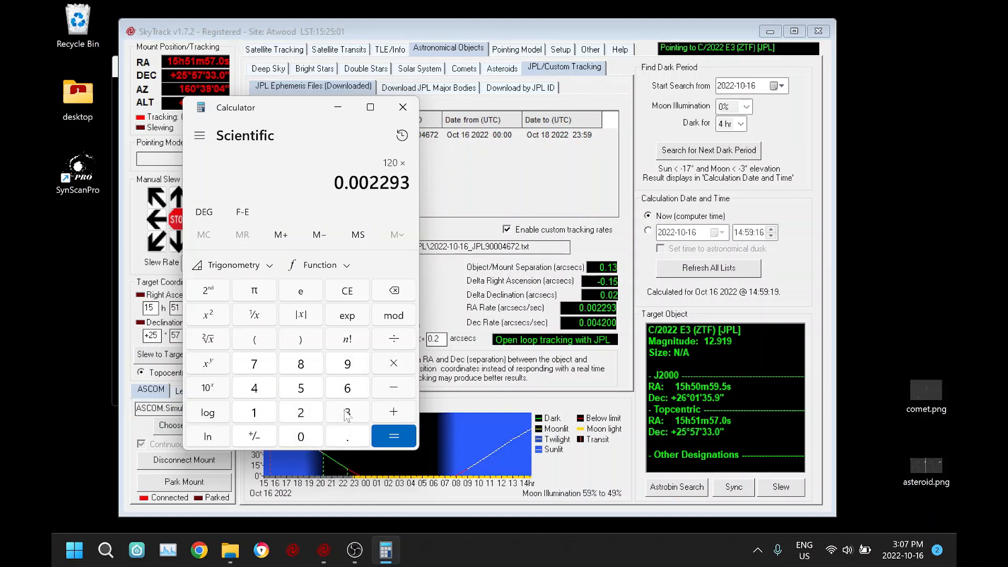
{"action": "left_click", "coordinate": [384, 426]}
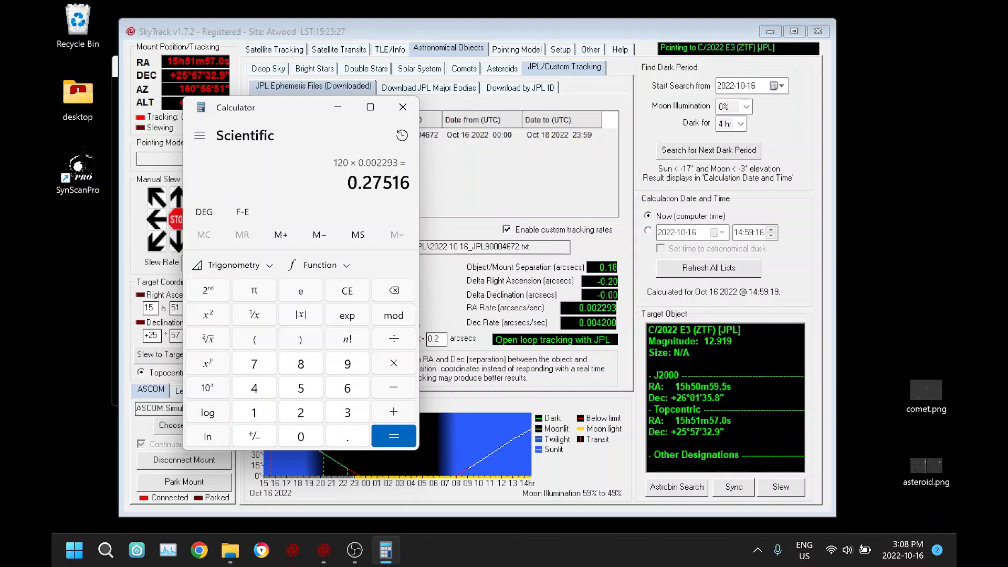
{"action": "left_click", "coordinate": [403, 108]}
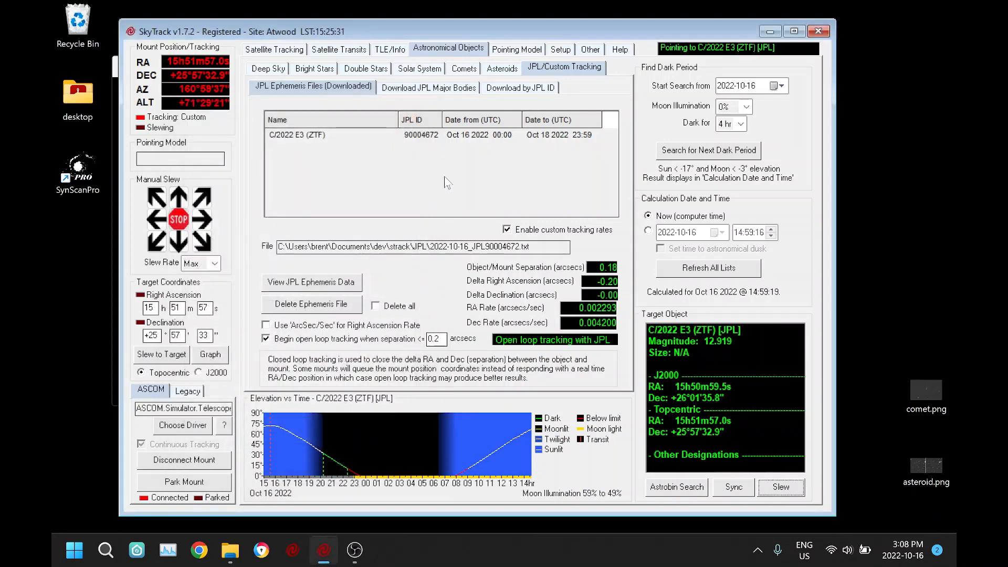
Step: View the comet.png image from the desktop and close it
{"action": "double_click", "coordinate": [915, 382]}
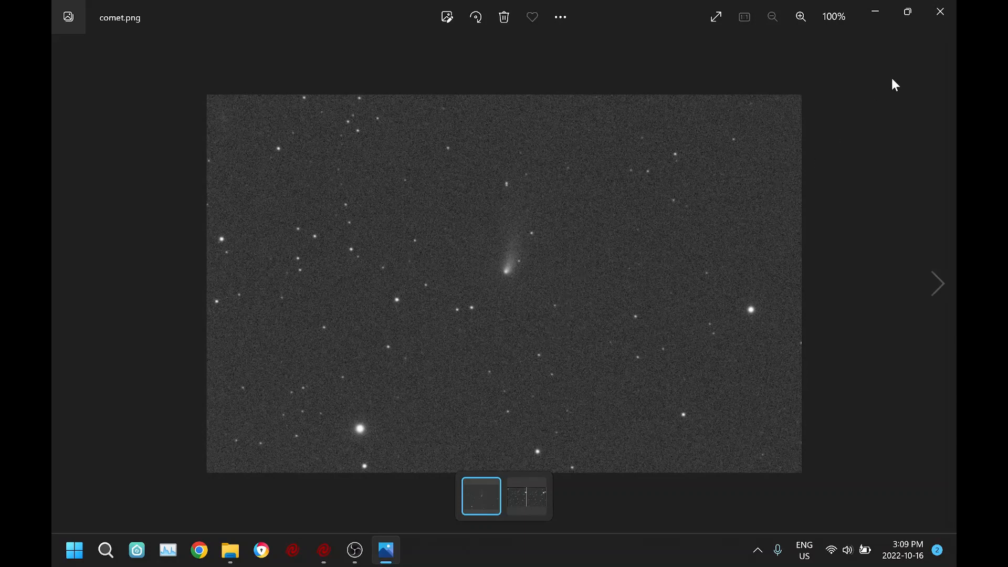
{"action": "left_click", "coordinate": [941, 24]}
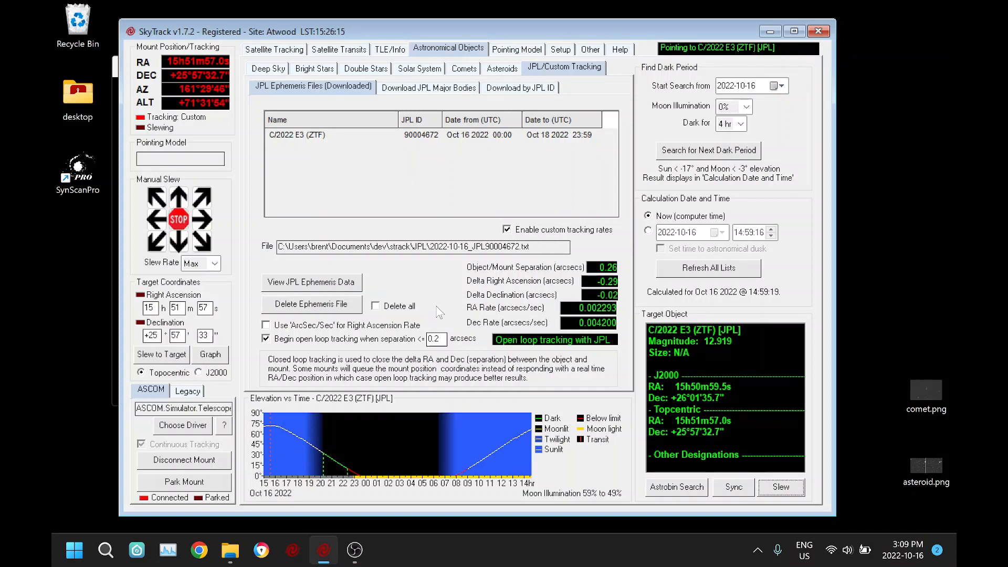
{"action": "left_click", "coordinate": [502, 73]}
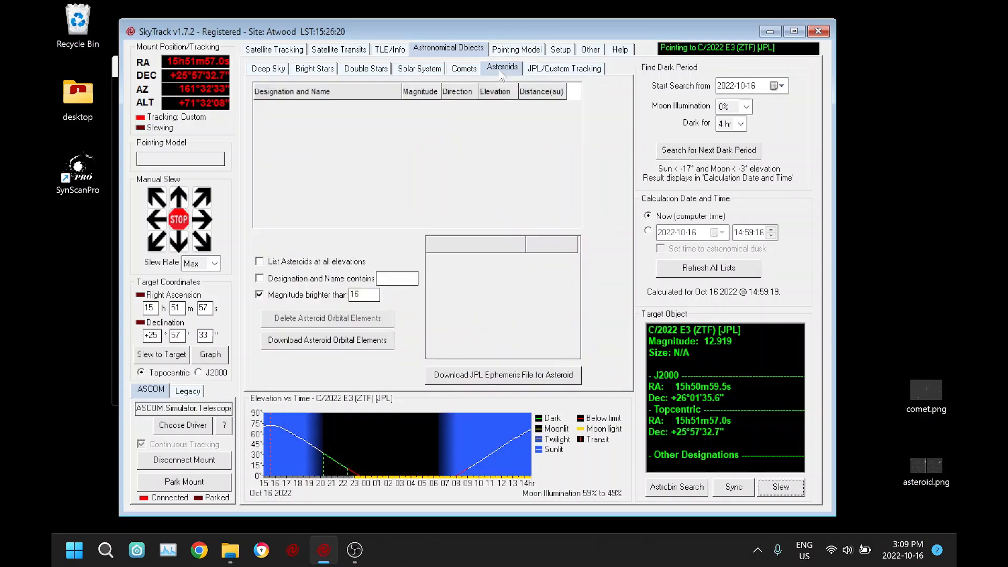
{"action": "left_click", "coordinate": [309, 344]}
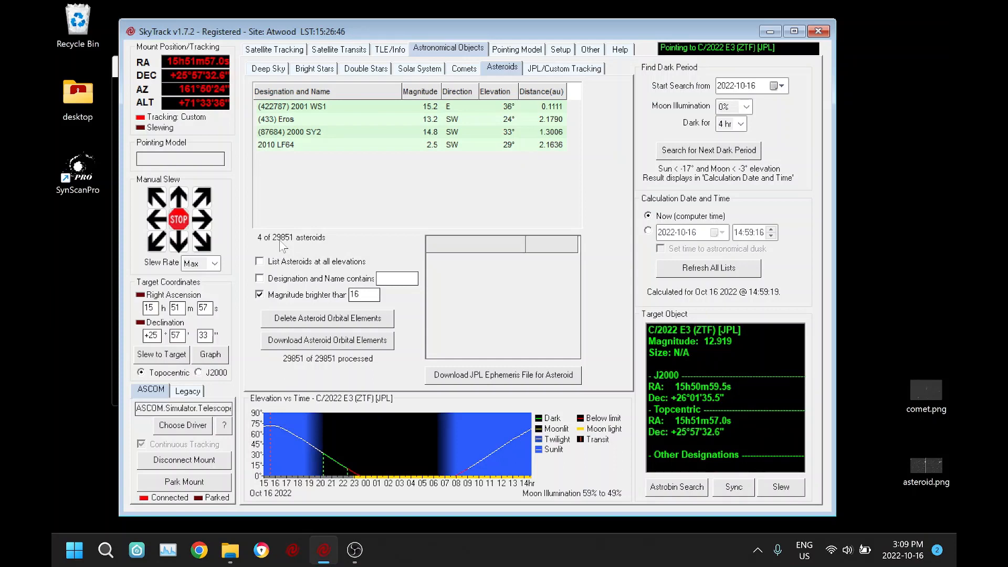
{"action": "left_click", "coordinate": [304, 107]}
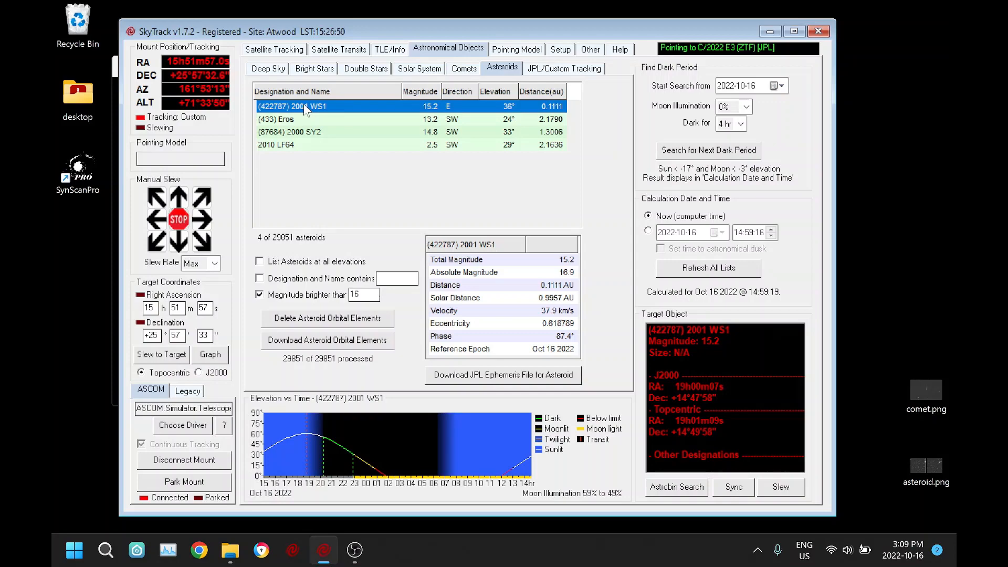
{"action": "left_click", "coordinate": [787, 487]}
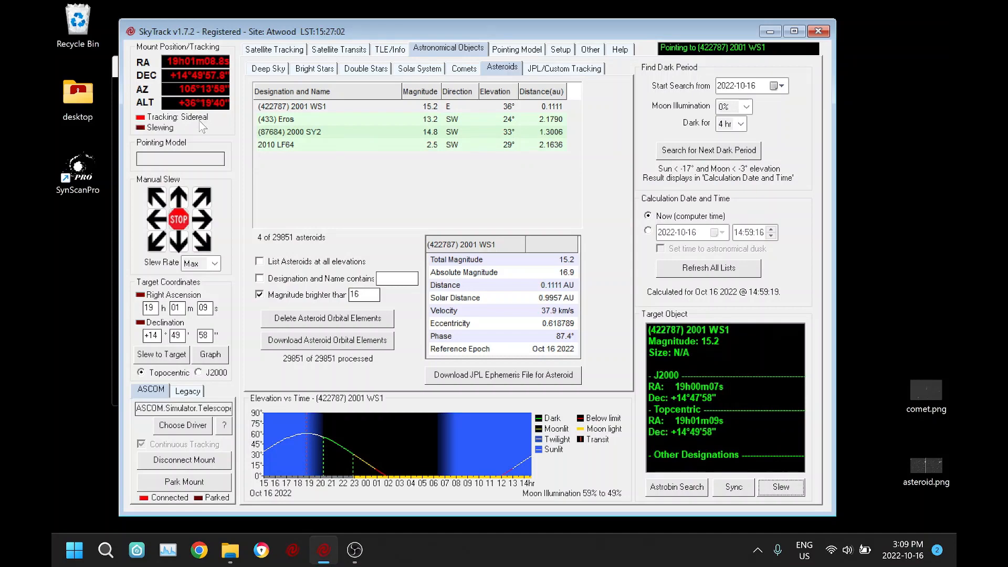
{"action": "left_click", "coordinate": [485, 374]}
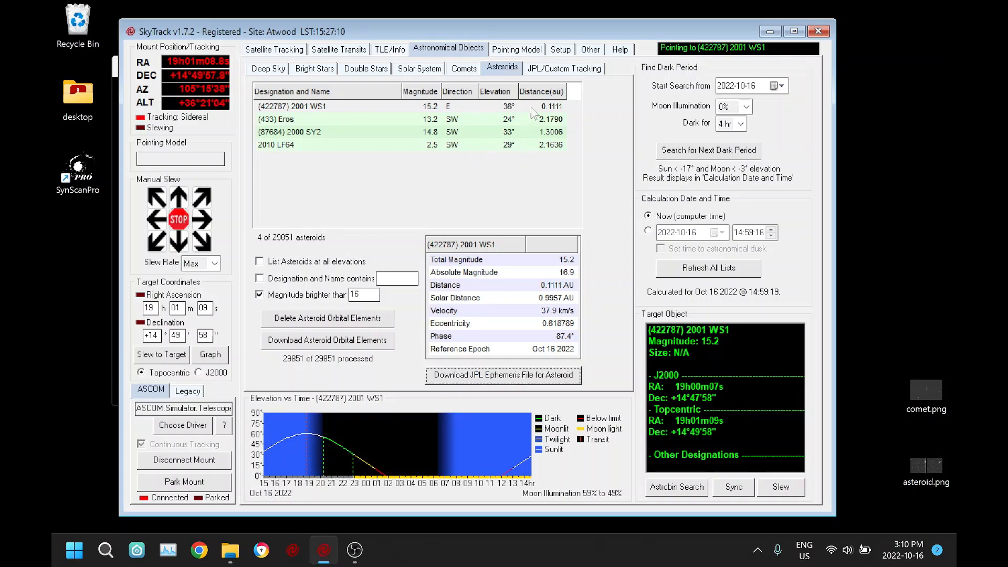
{"action": "left_click", "coordinate": [557, 73]}
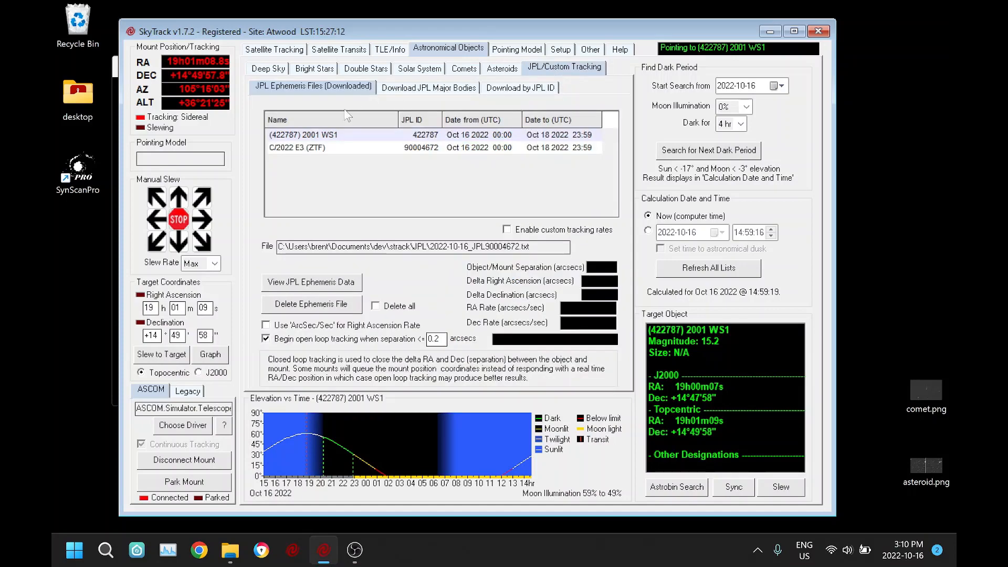
{"action": "left_click", "coordinate": [329, 135]}
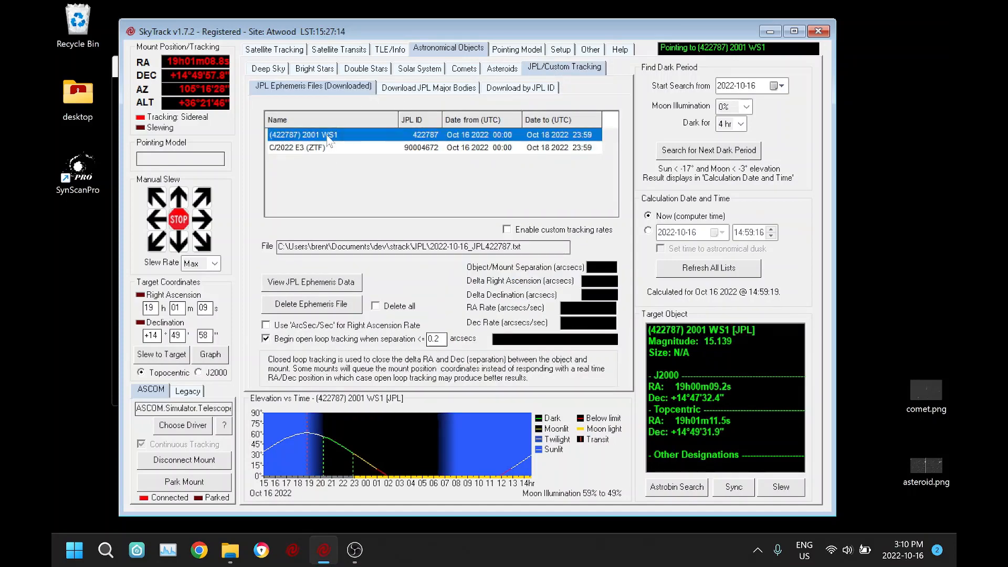
{"action": "left_click", "coordinate": [509, 231]}
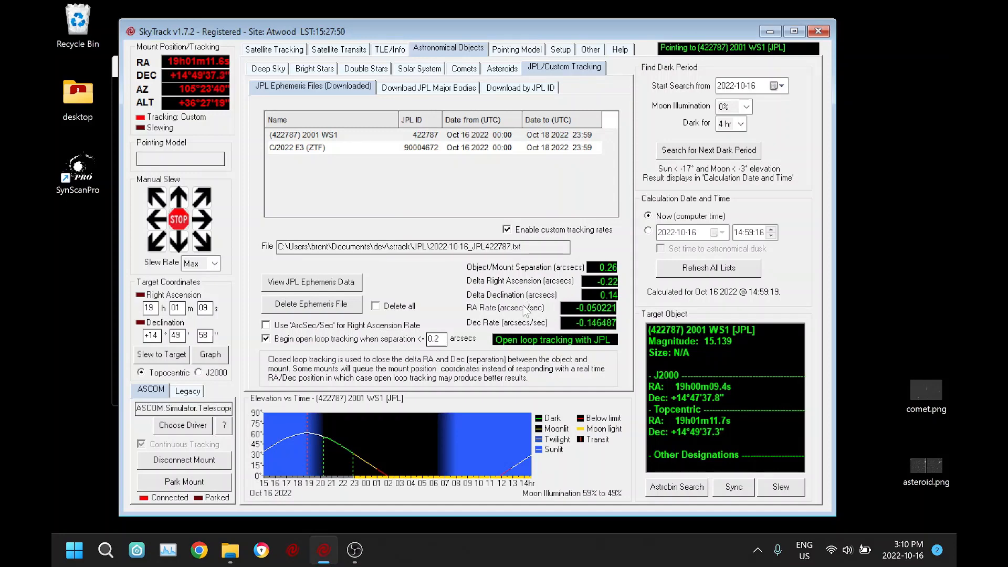
Step: Calculate the asteroid's declination motion over a 120-second exposure in Calculator as 120 × 0.14686
{"action": "left_click", "coordinate": [70, 558]}
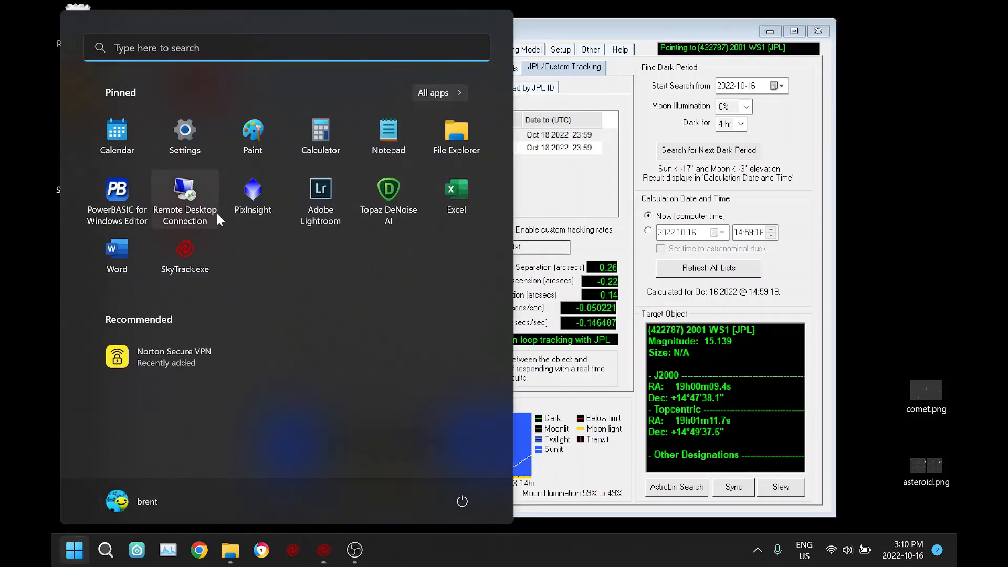
{"action": "left_click", "coordinate": [339, 142]}
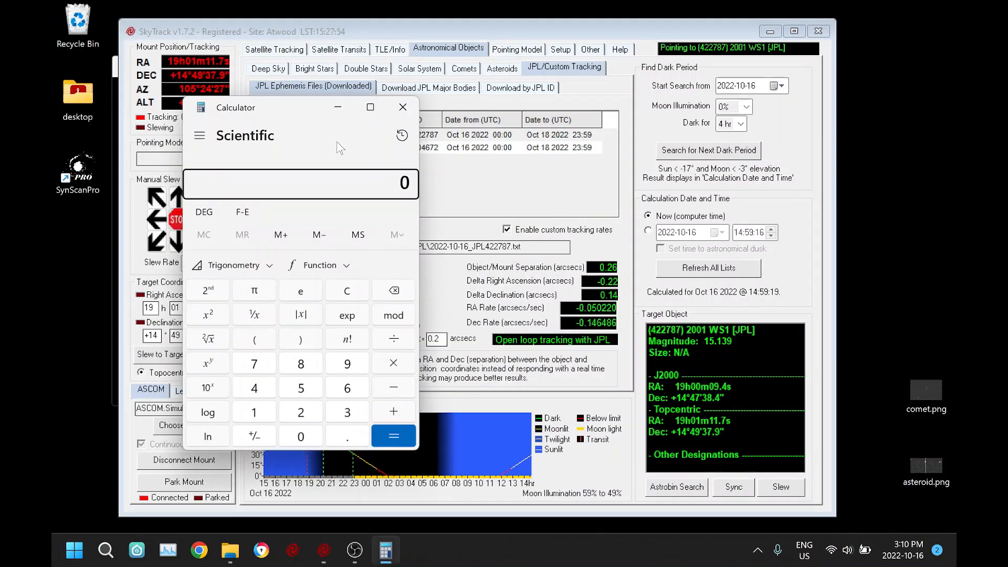
{"action": "left_click", "coordinate": [259, 411]}
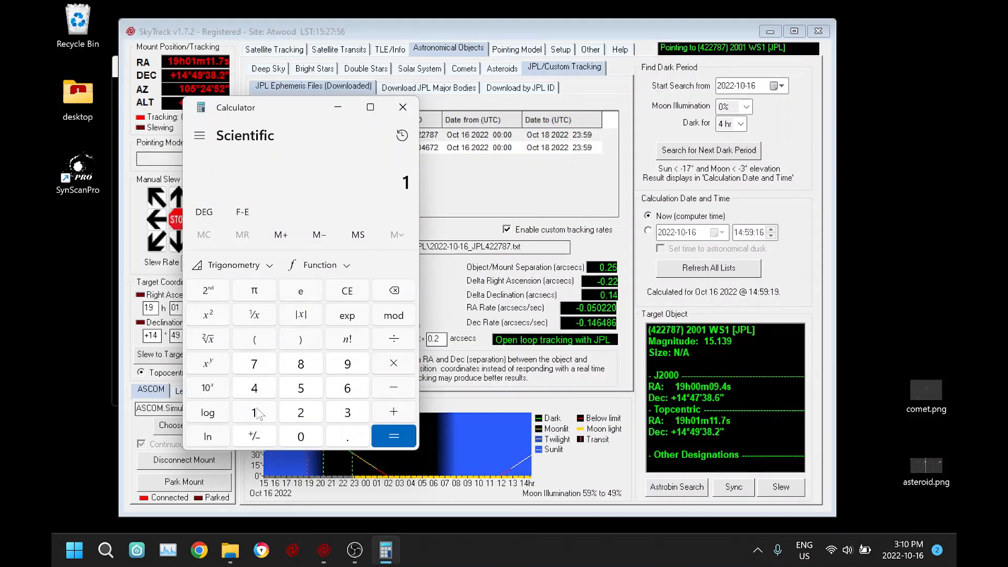
{"action": "left_click", "coordinate": [301, 414]}
{"action": "left_click", "coordinate": [300, 437]}
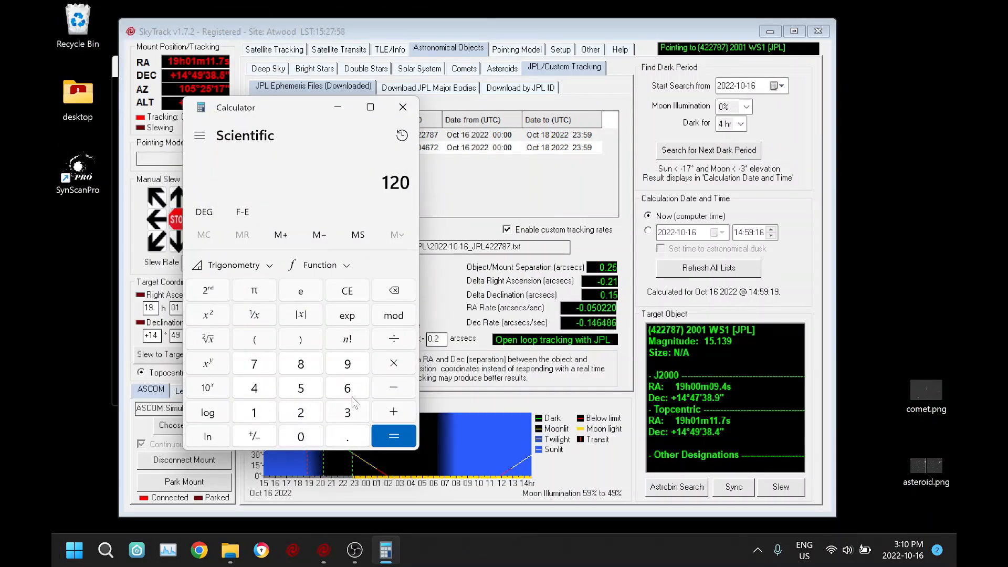
{"action": "left_click", "coordinate": [385, 371]}
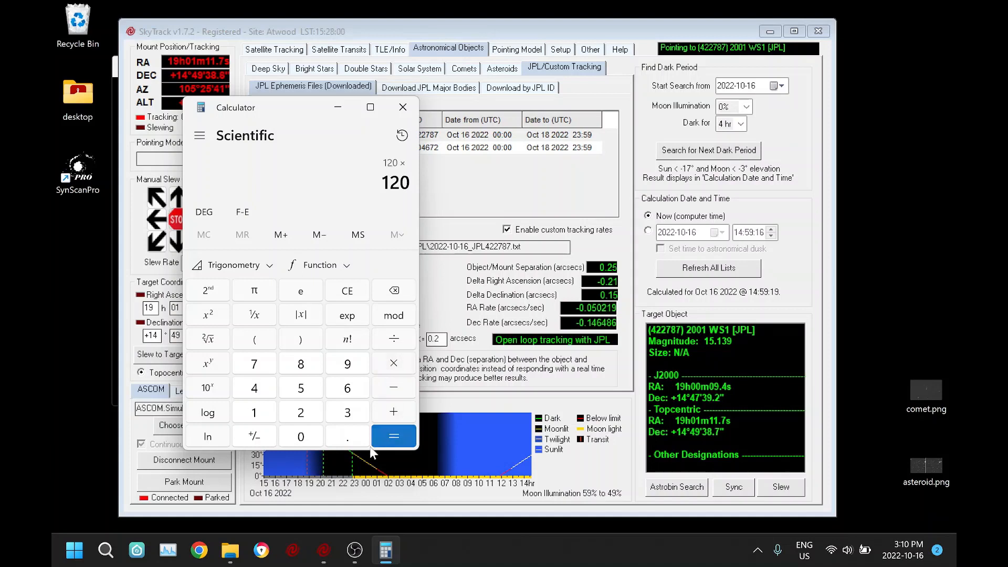
{"action": "left_click", "coordinate": [350, 441]}
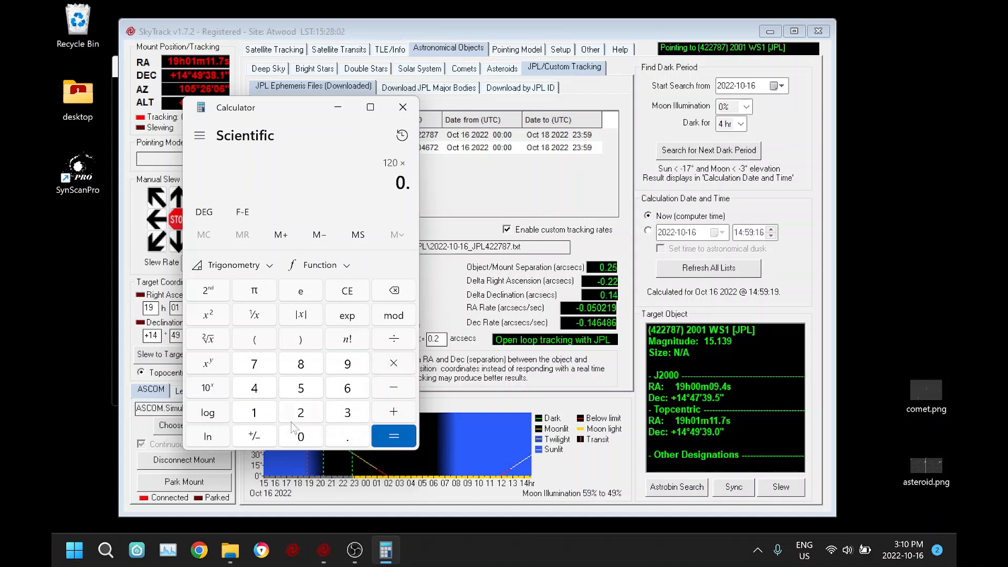
{"action": "left_click", "coordinate": [255, 413]}
{"action": "left_click", "coordinate": [254, 388]}
{"action": "left_click", "coordinate": [347, 391]}
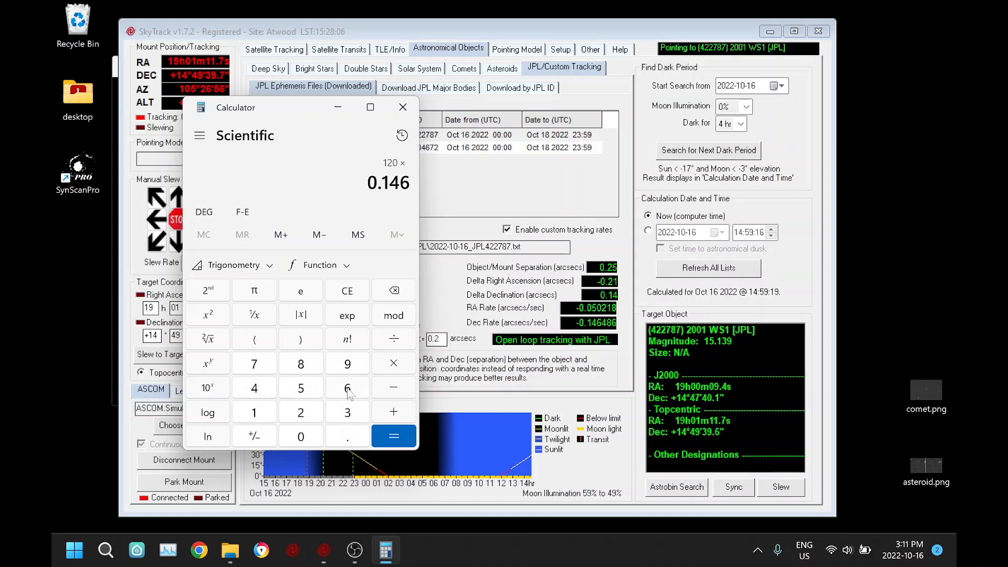
{"action": "left_click", "coordinate": [300, 366]}
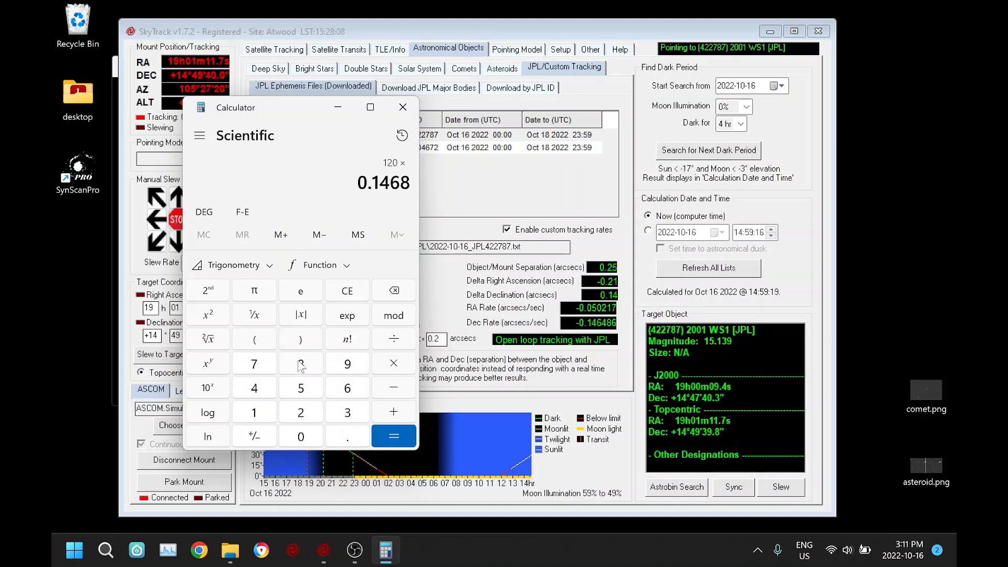
{"action": "left_click", "coordinate": [347, 390]}
{"action": "left_click", "coordinate": [393, 436]}
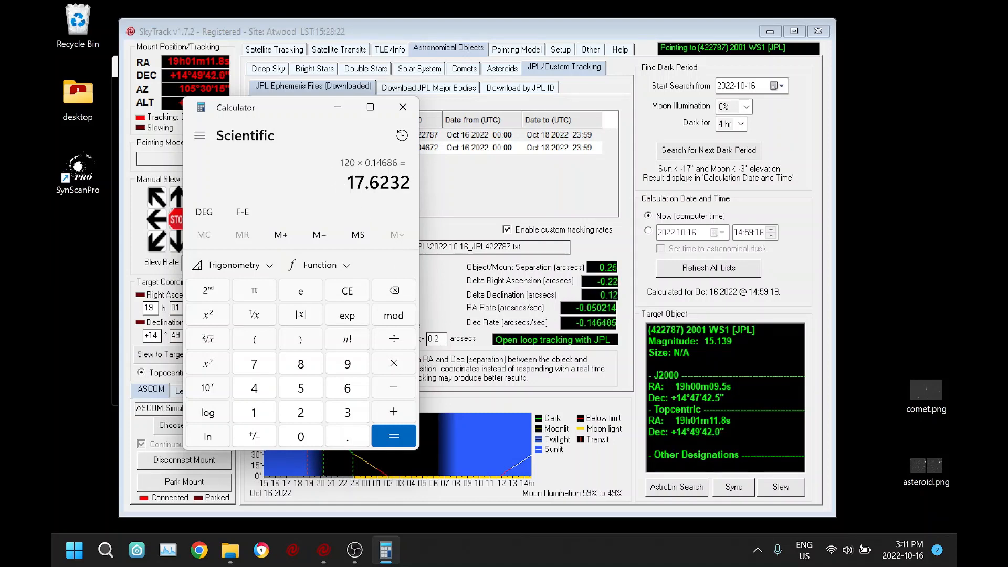
Step: Divide the calculated asteroid motion by 1.2 and close Calculator
{"action": "left_click", "coordinate": [394, 339]}
{"action": "left_click", "coordinate": [254, 413]}
{"action": "left_click", "coordinate": [349, 437]}
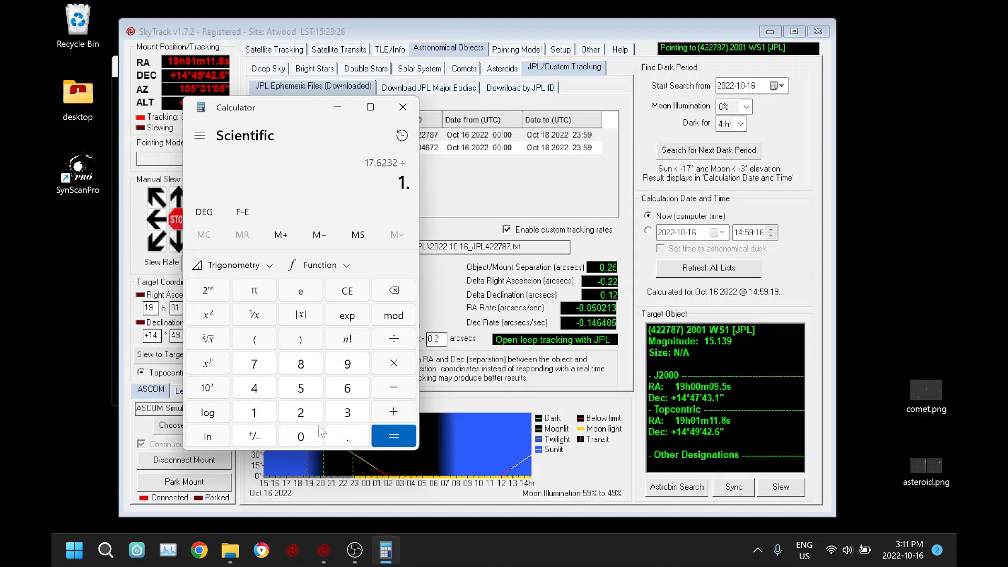
{"action": "left_click", "coordinate": [315, 423]}
{"action": "left_click", "coordinate": [385, 436]}
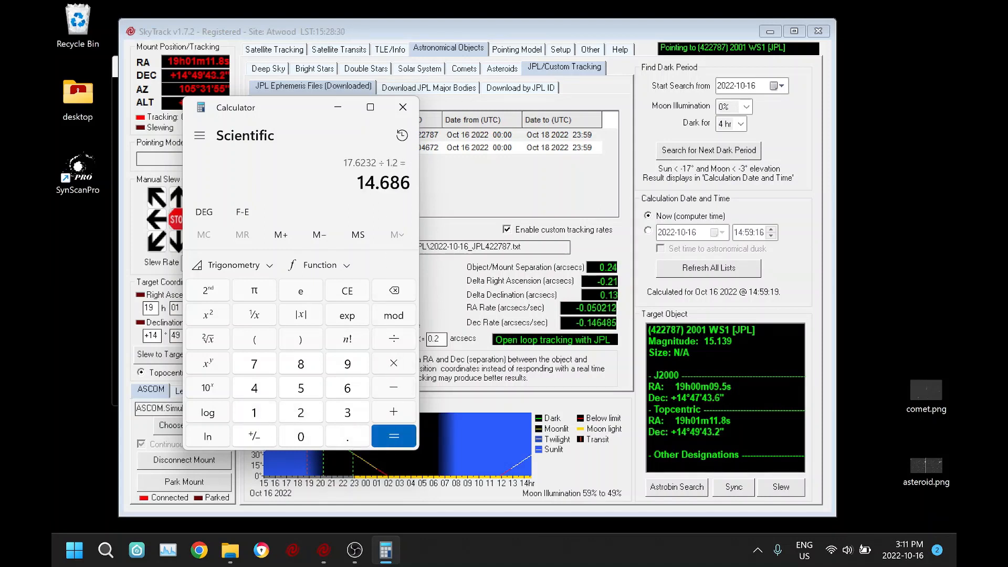
{"action": "left_click", "coordinate": [407, 111]}
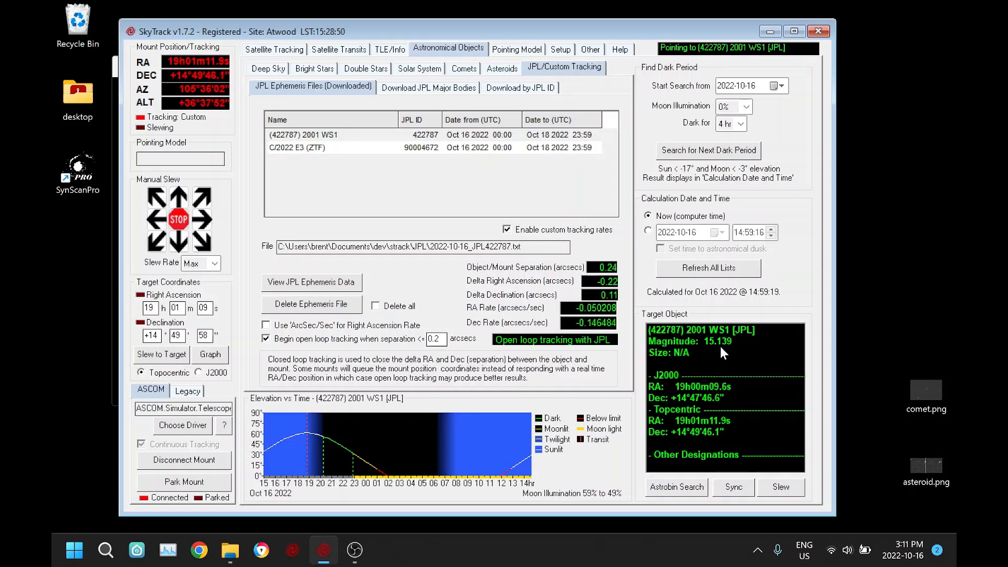
Step: View the asteroid.png image from the desktop and close it
{"action": "double_click", "coordinate": [919, 457]}
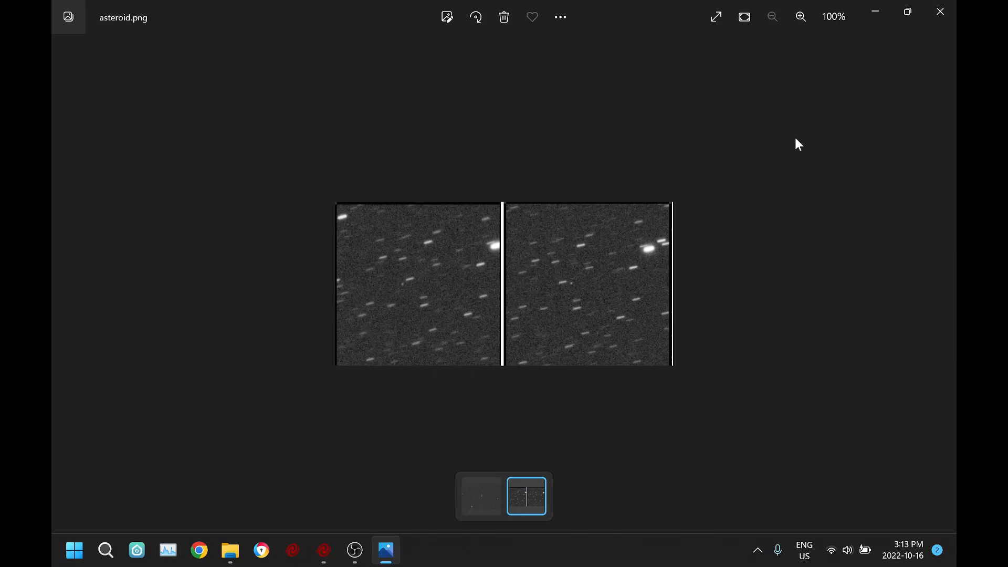
{"action": "left_click", "coordinate": [942, 20]}
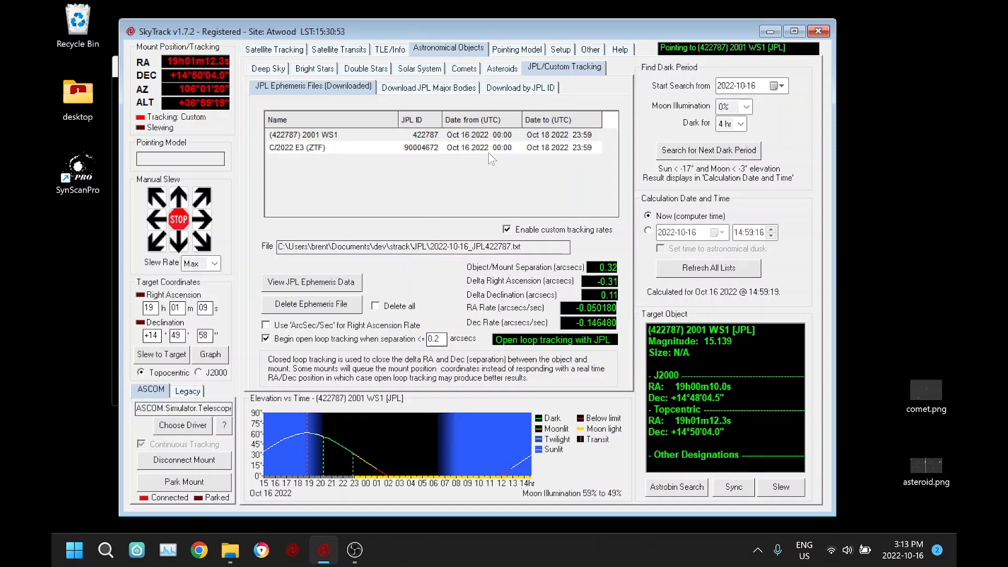
Step: Remove the magnitude limit from the comet list so that fainter comets are listed too
{"action": "left_click", "coordinate": [465, 70]}
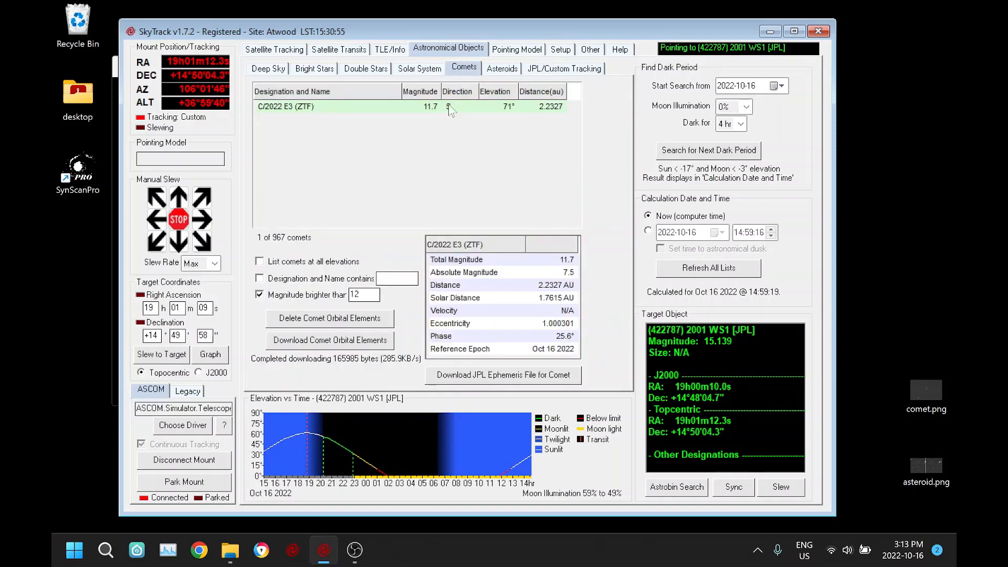
{"action": "left_click", "coordinate": [268, 294]}
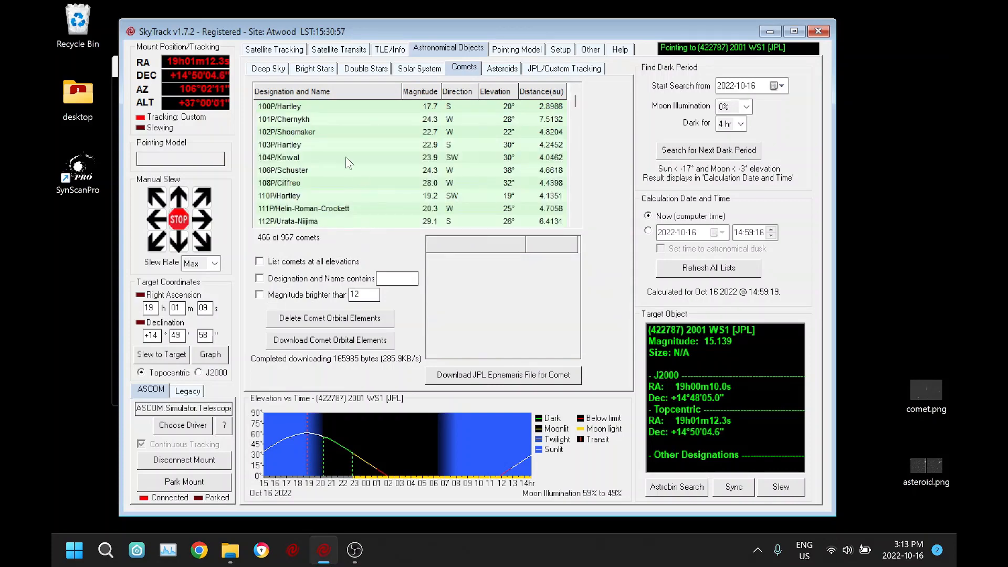
Step: Download the JPL ephemeris file for comet 102P/Shoemaker and select it among the downloaded ephemeris files
{"action": "left_click", "coordinate": [289, 134]}
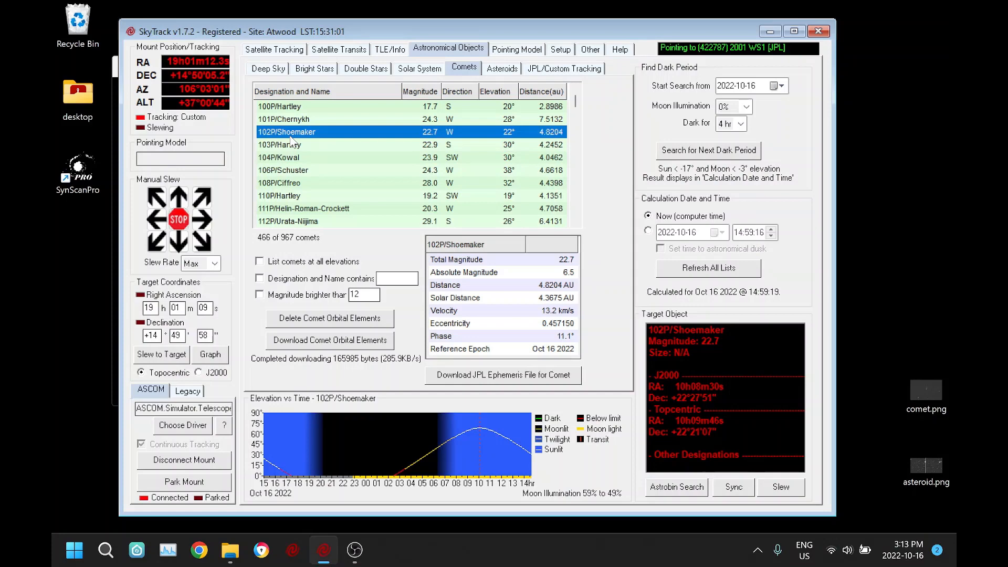
{"action": "left_click", "coordinate": [470, 375]}
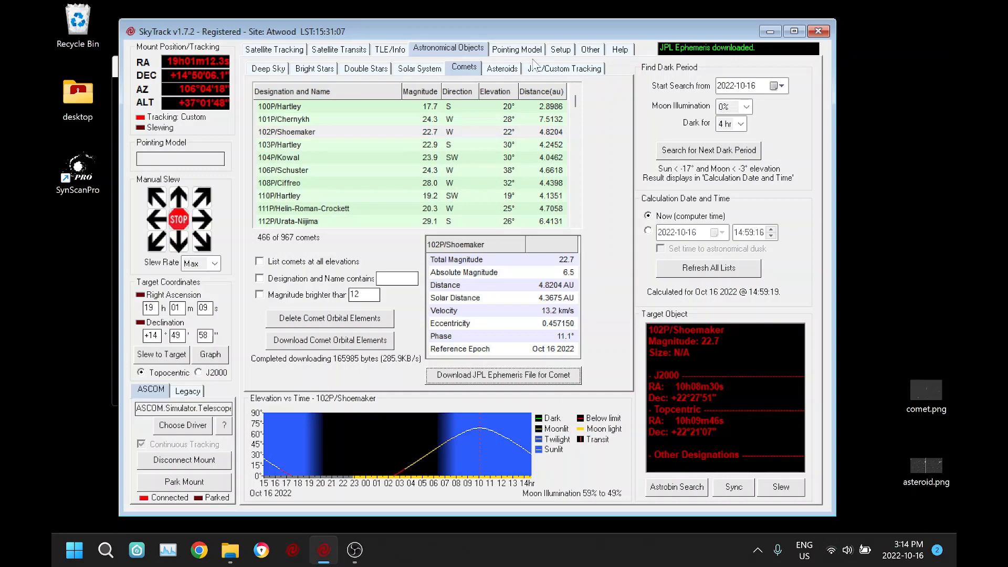
{"action": "left_click", "coordinate": [559, 72]}
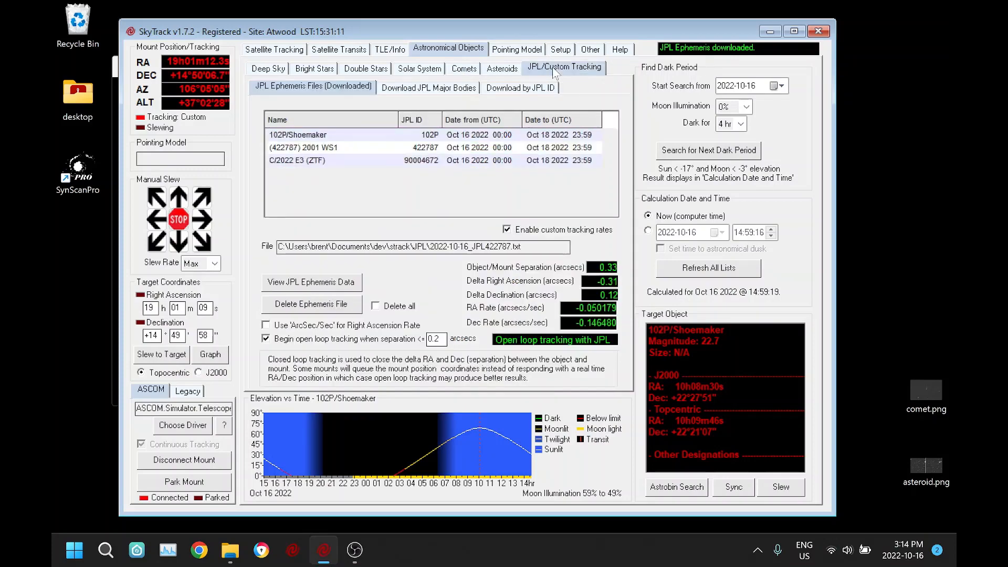
{"action": "left_click", "coordinate": [303, 136]}
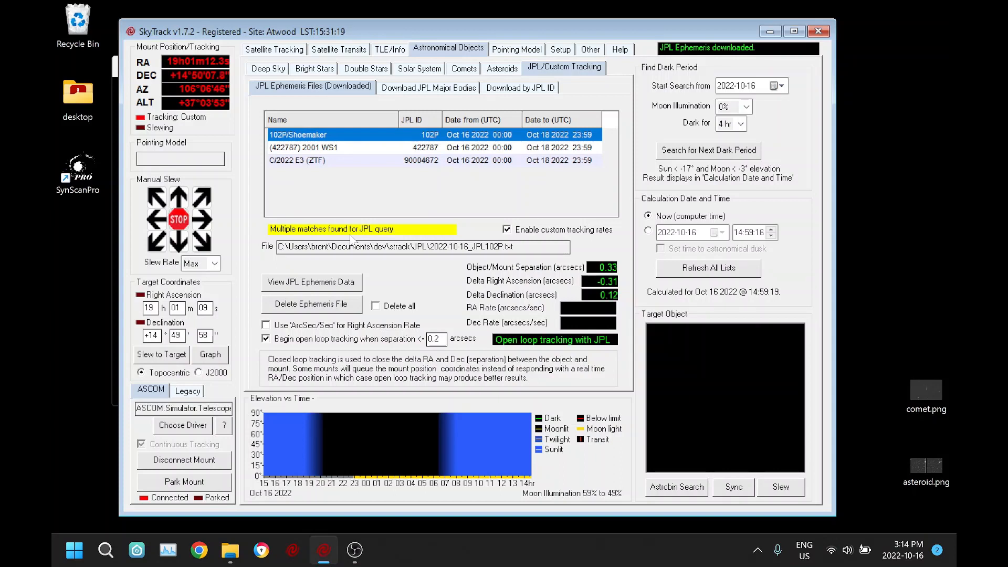
Step: View the 102P/Shoemaker ephemeris data, copy record number 90000943 of the 2012 epoch match, and close the file
{"action": "left_click", "coordinate": [312, 281]}
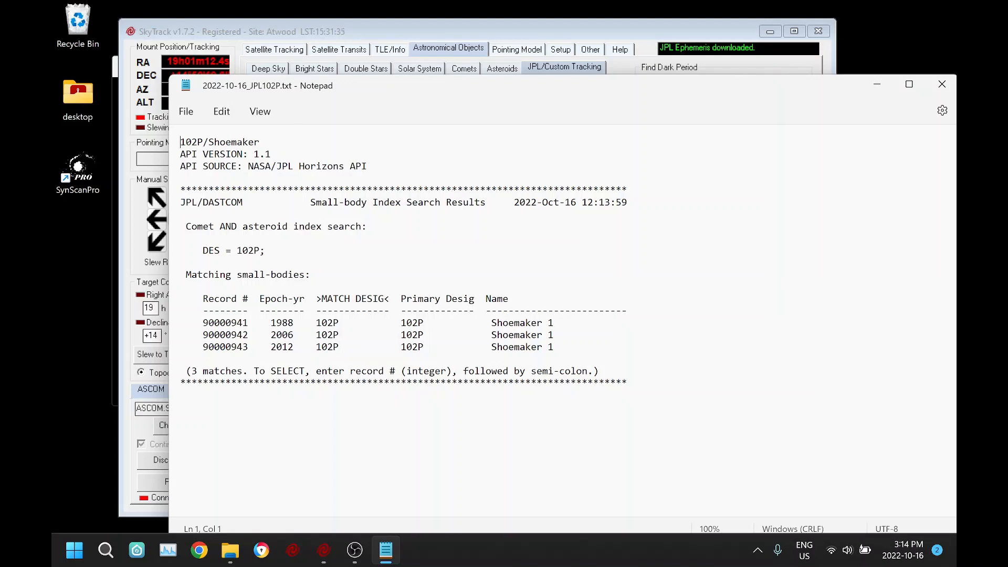
{"action": "left_click_drag", "start_coordinate": [249, 347], "coordinate": [203, 347]}
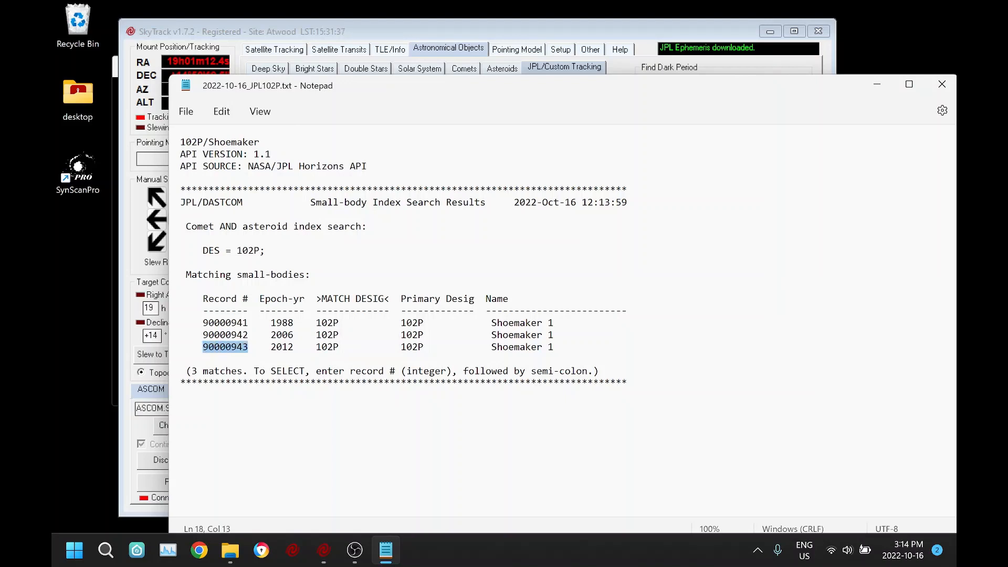
{"action": "right_click", "coordinate": [204, 346]}
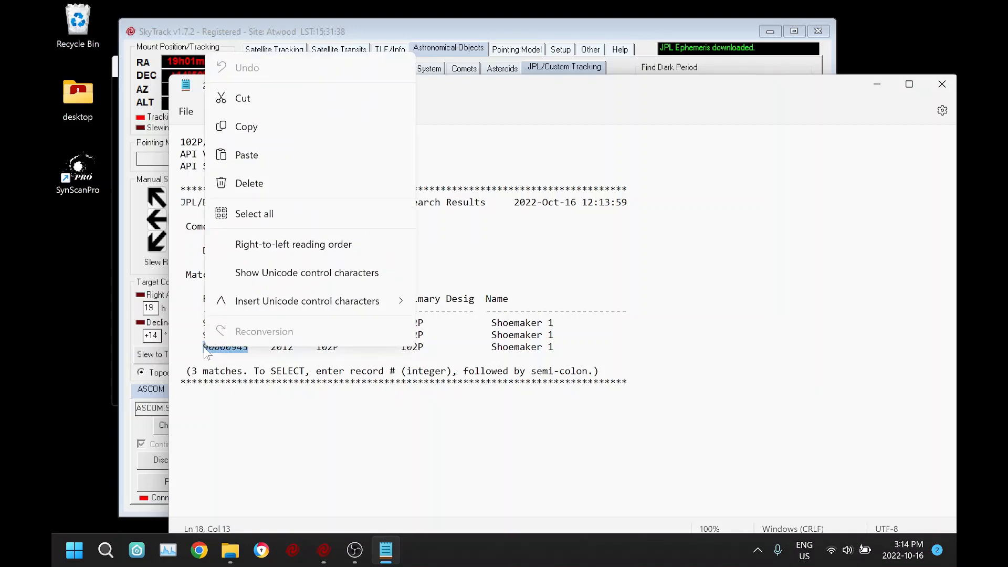
{"action": "left_click", "coordinate": [263, 134]}
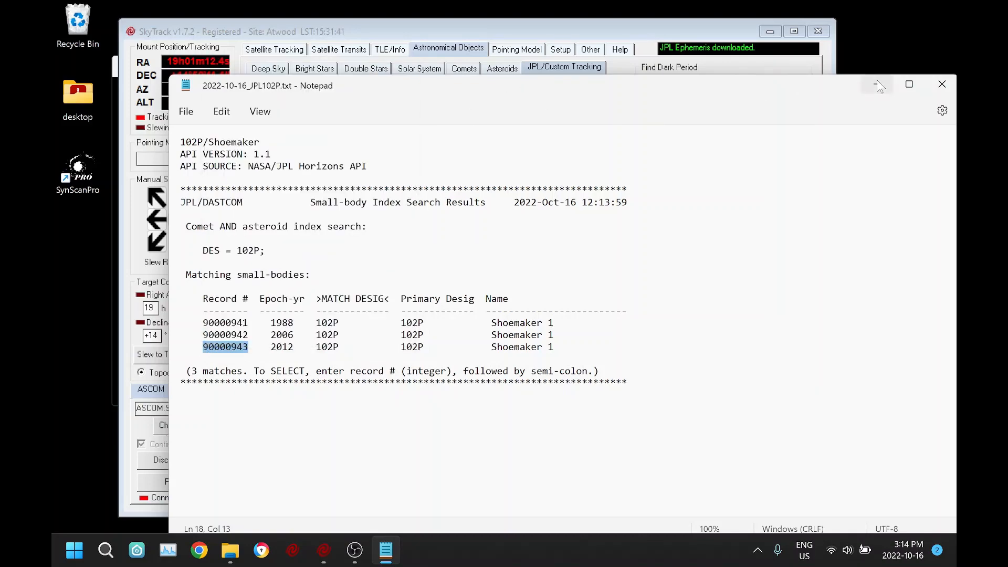
{"action": "left_click", "coordinate": [938, 81]}
Step: Download and save the ephemeris for JPL ID 90000943 using the copied record number
{"action": "left_click", "coordinate": [530, 89]}
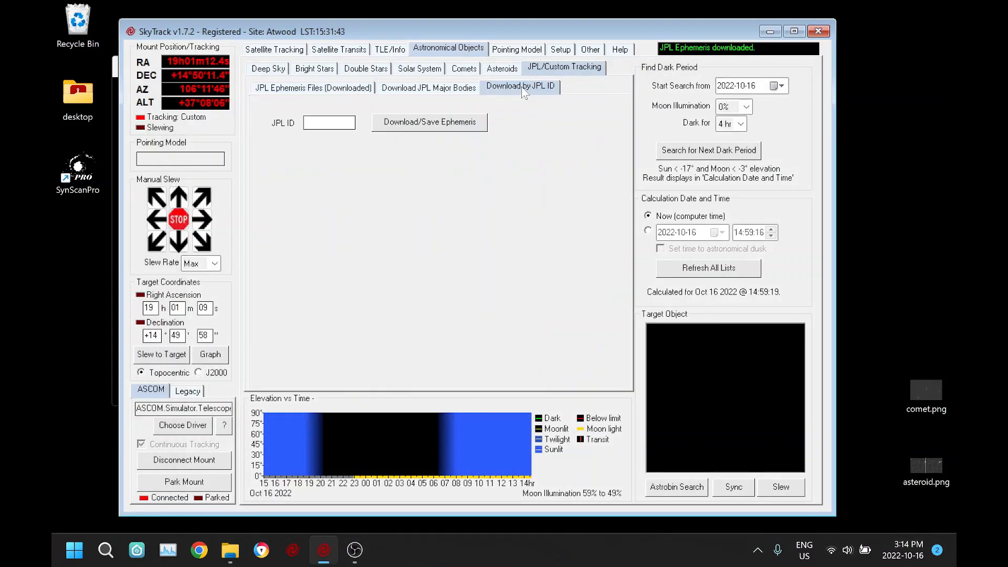
{"action": "left_click", "coordinate": [327, 122]}
{"action": "key", "text": "ctrl+v"}
{"action": "left_click", "coordinate": [414, 133]}
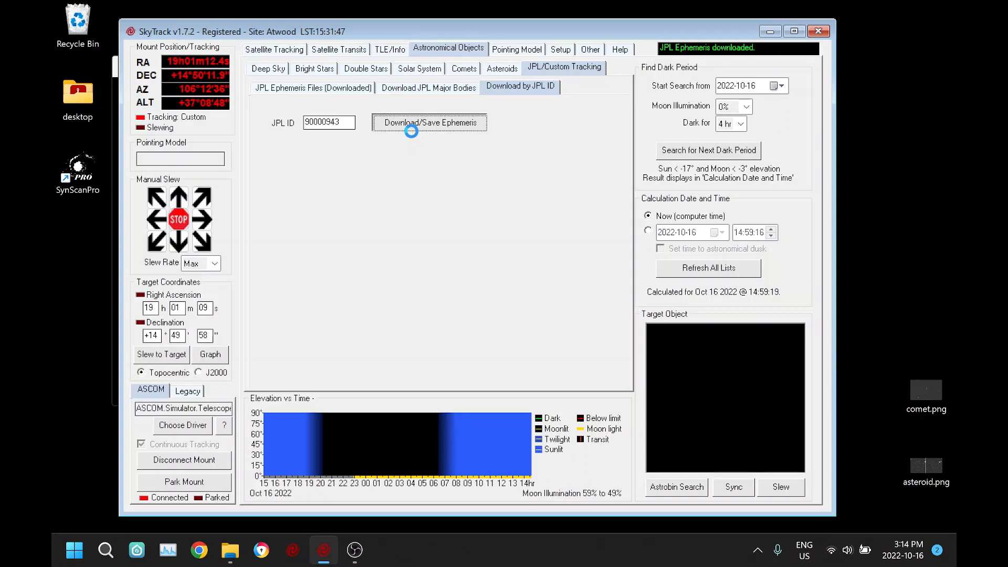
Step: Select the manual entry 90000943 among the downloaded ephemeris files, view its ephemeris data, and close the file
{"action": "left_click", "coordinate": [347, 88]}
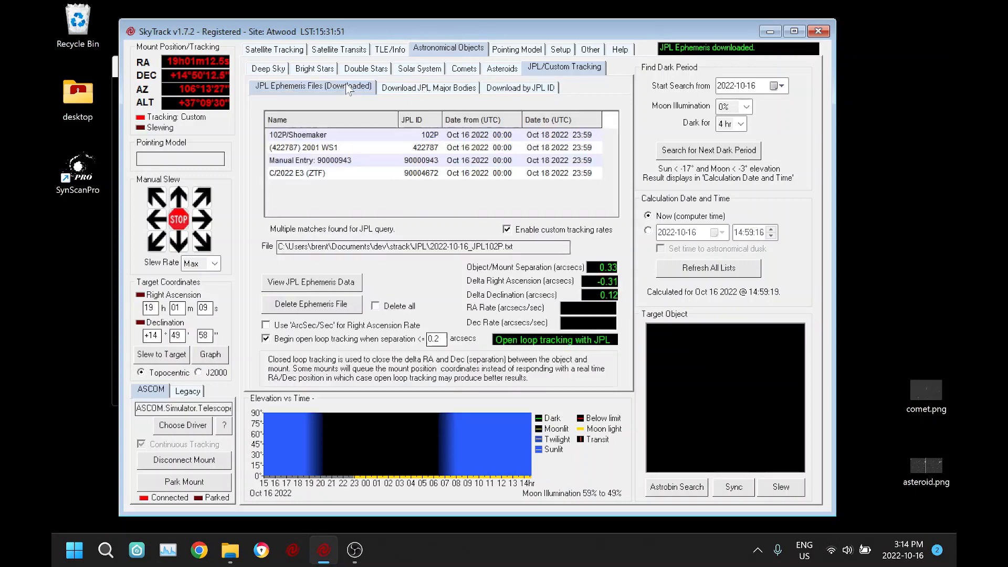
{"action": "left_click", "coordinate": [321, 137]}
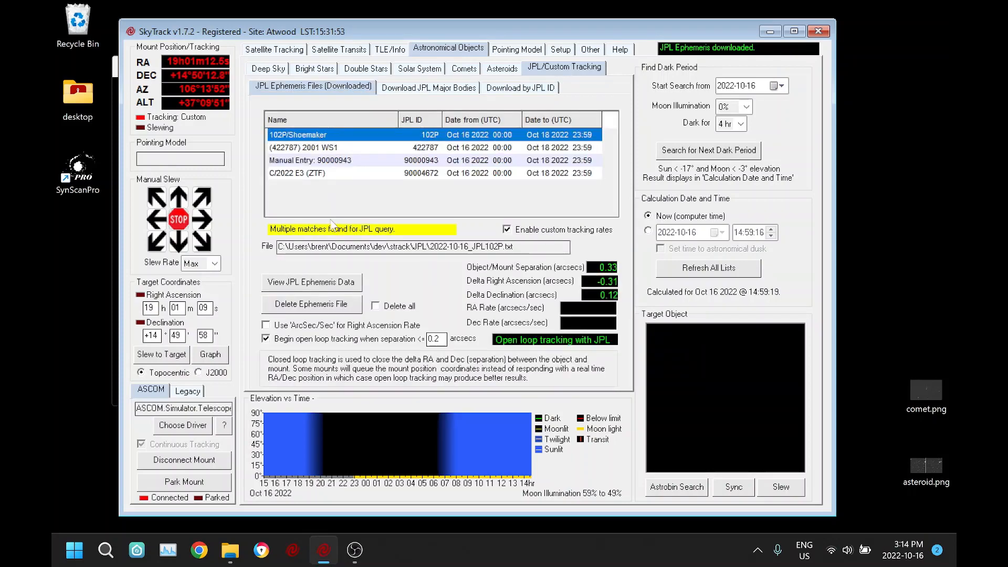
{"action": "left_click", "coordinate": [321, 161]}
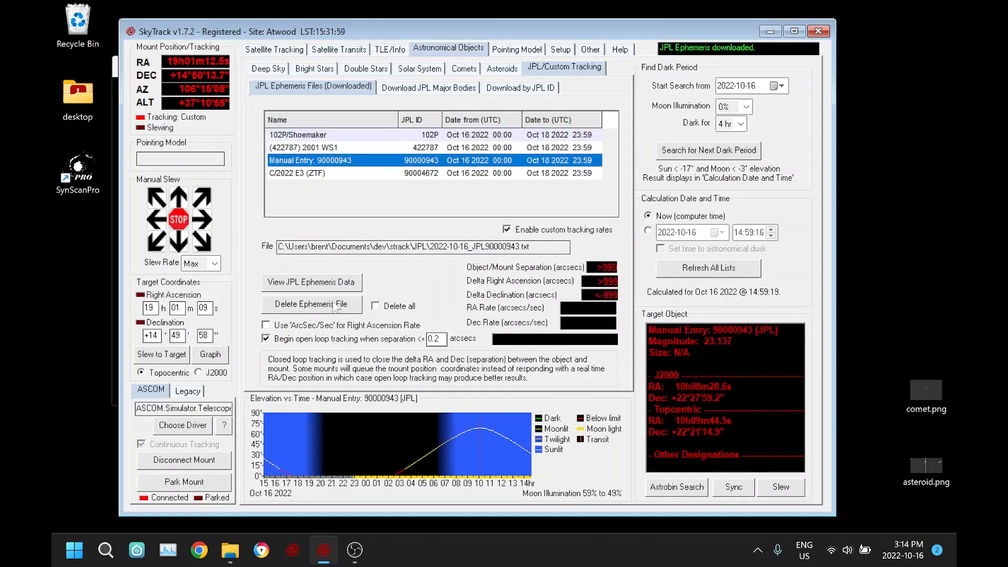
{"action": "left_click", "coordinate": [325, 284]}
{"action": "mouse_move", "coordinate": [955, 140]}
{"action": "left_mouse_down"}
{"action": "mouse_move", "coordinate": [956, 163]}
{"action": "mouse_move", "coordinate": [955, 139]}
{"action": "left_mouse_up"}
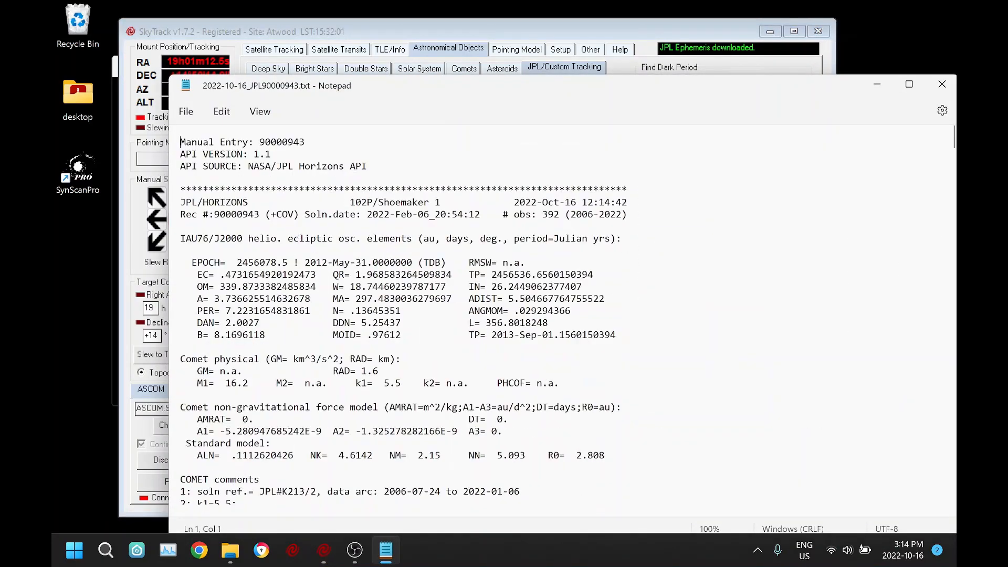
{"action": "left_click", "coordinate": [942, 84]}
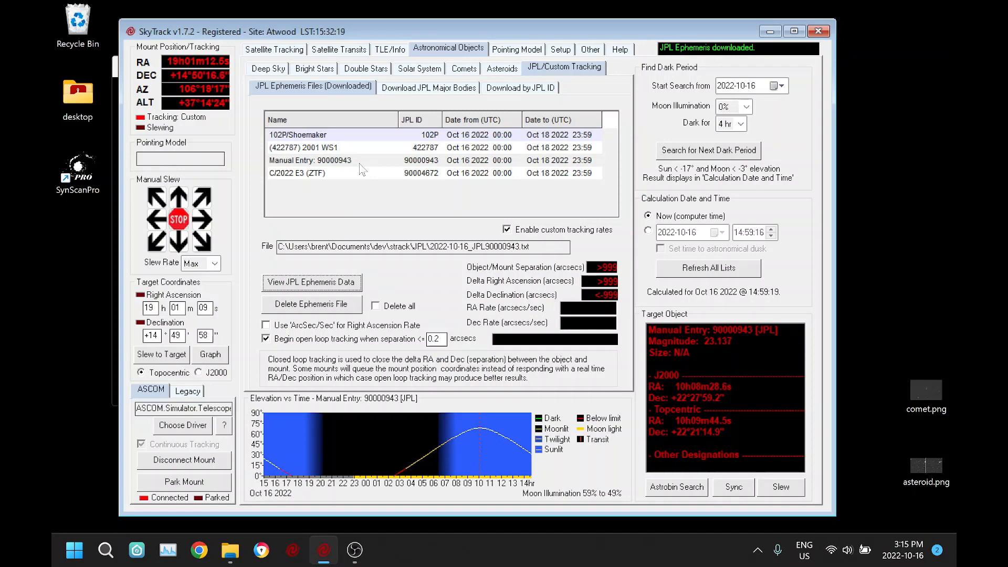
{"action": "left_click", "coordinate": [517, 90]}
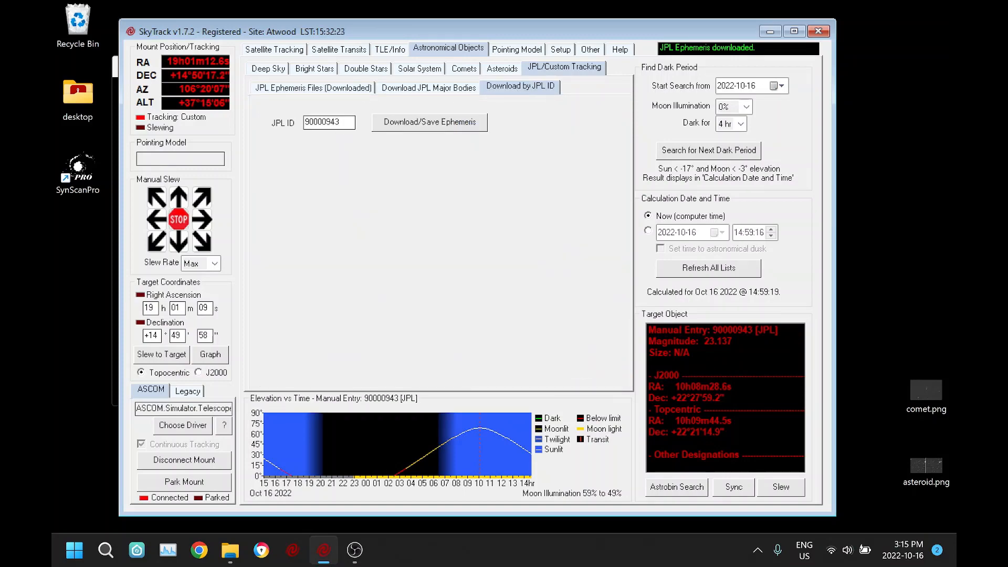
{"action": "left_click", "coordinate": [352, 91]}
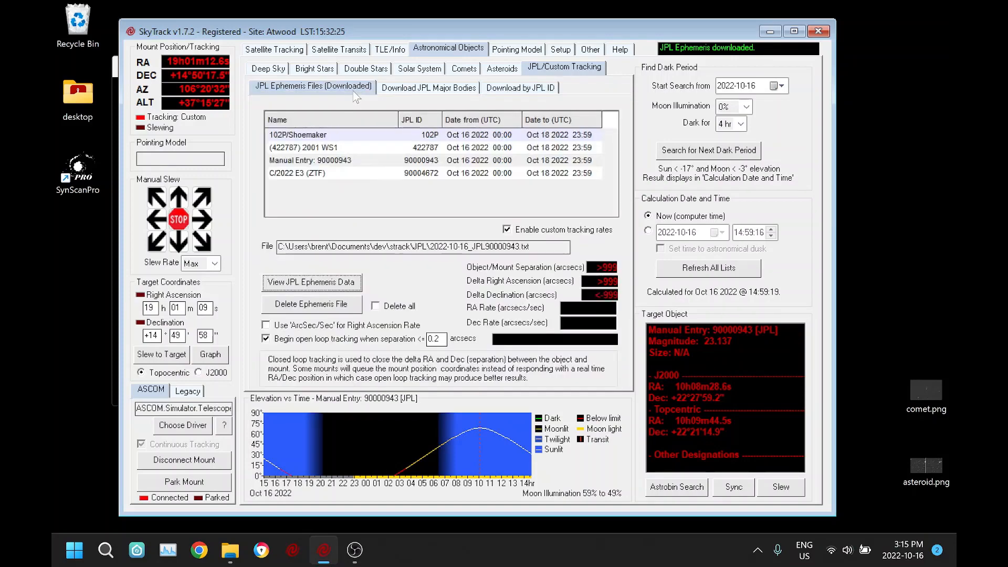
Step: Download the updated list of JPL major bodies
{"action": "left_click", "coordinate": [435, 87]}
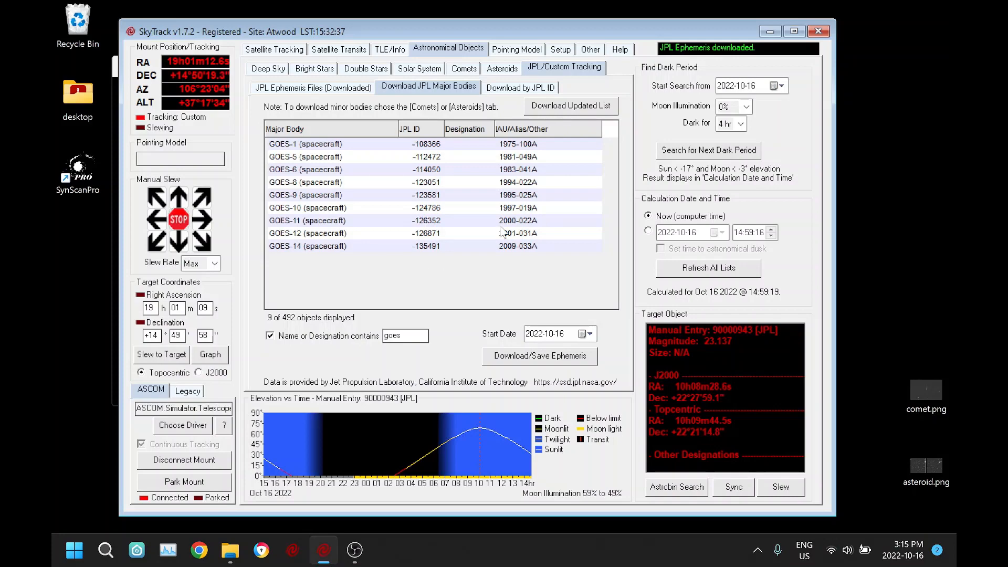
{"action": "left_click", "coordinate": [572, 108]}
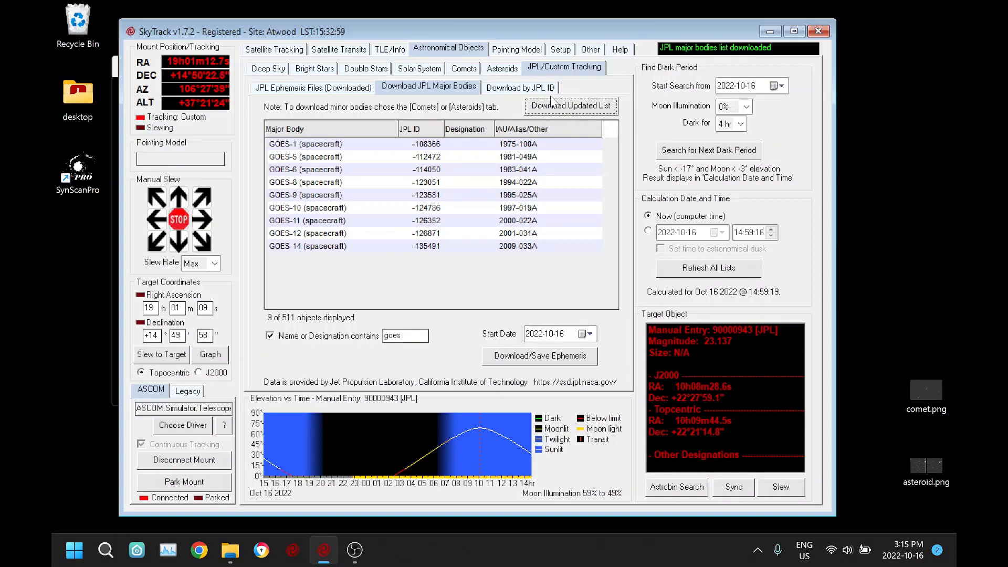
Step: Download and save the JPL ephemeris for the GOES-14 spacecraft from the major bodies list
{"action": "left_click", "coordinate": [348, 90]}
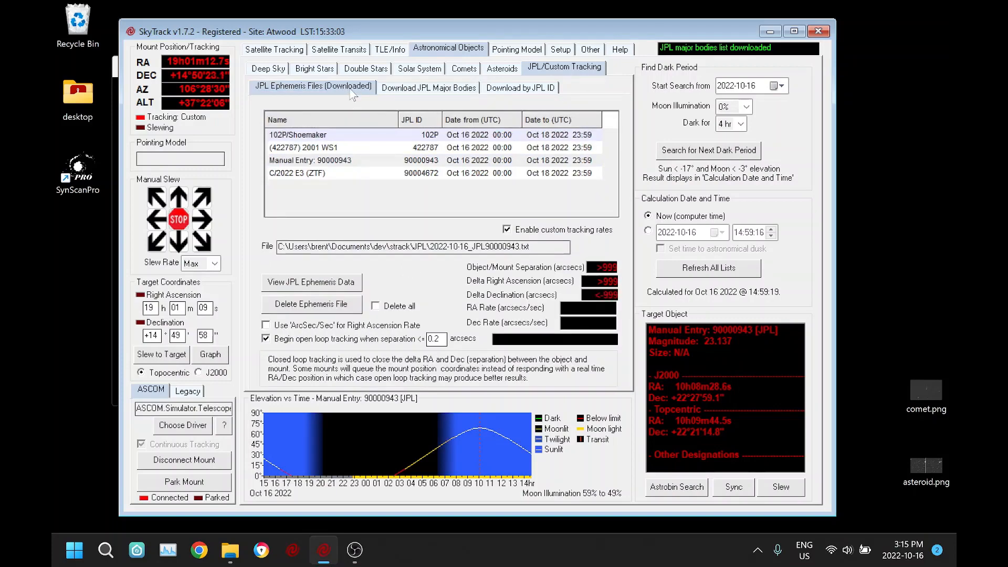
{"action": "left_click", "coordinate": [417, 89]}
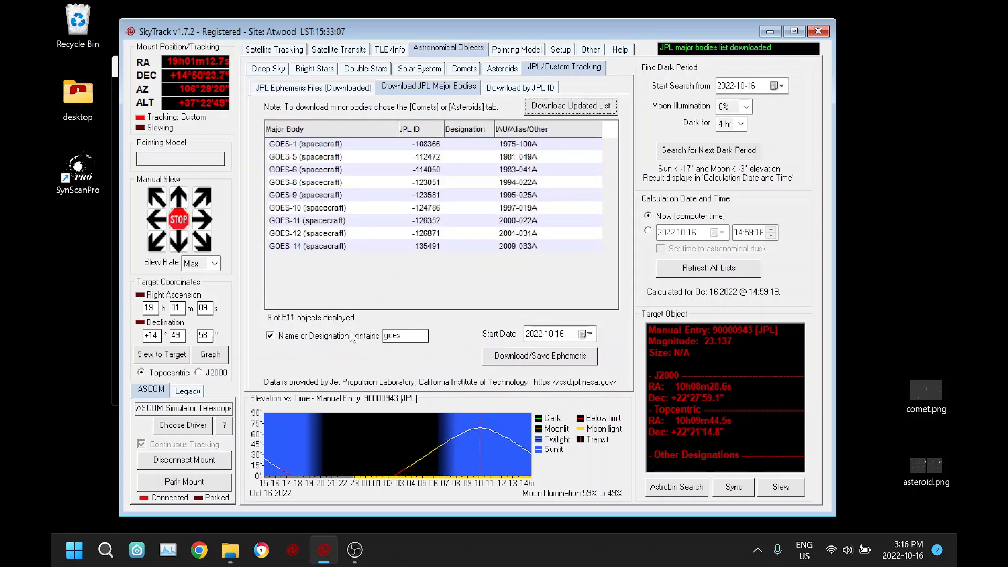
{"action": "left_click", "coordinate": [301, 250]}
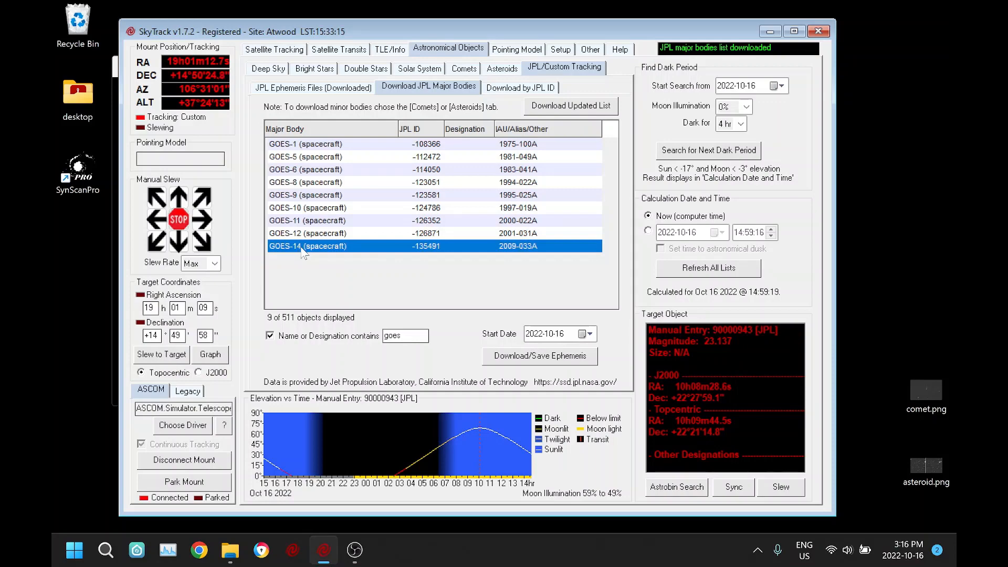
{"action": "left_click", "coordinate": [535, 356]}
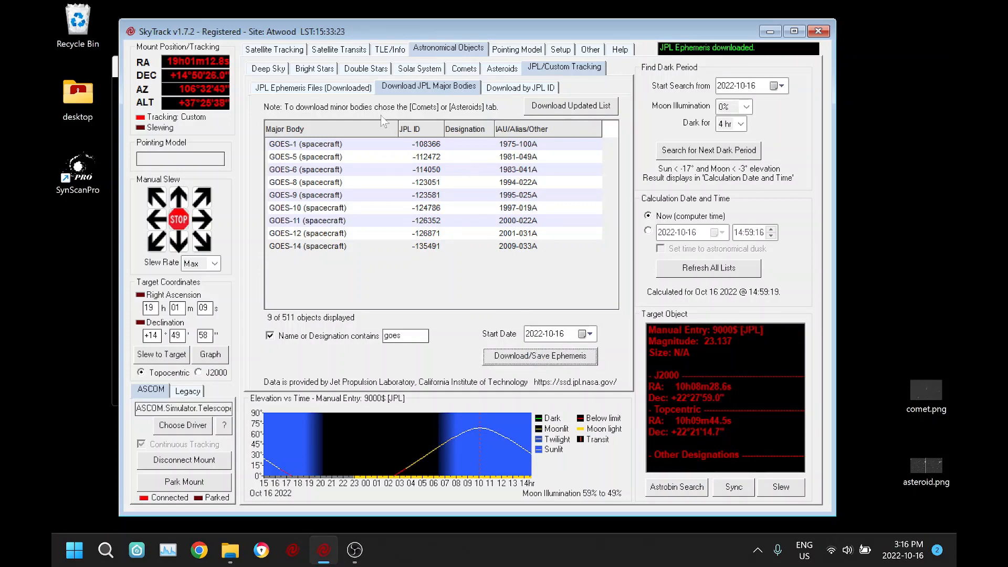
Step: Select the downloaded GOES-14 ephemeris and slew the mount to the spacecraft with custom tracking rates enabled
{"action": "left_click", "coordinate": [339, 92]}
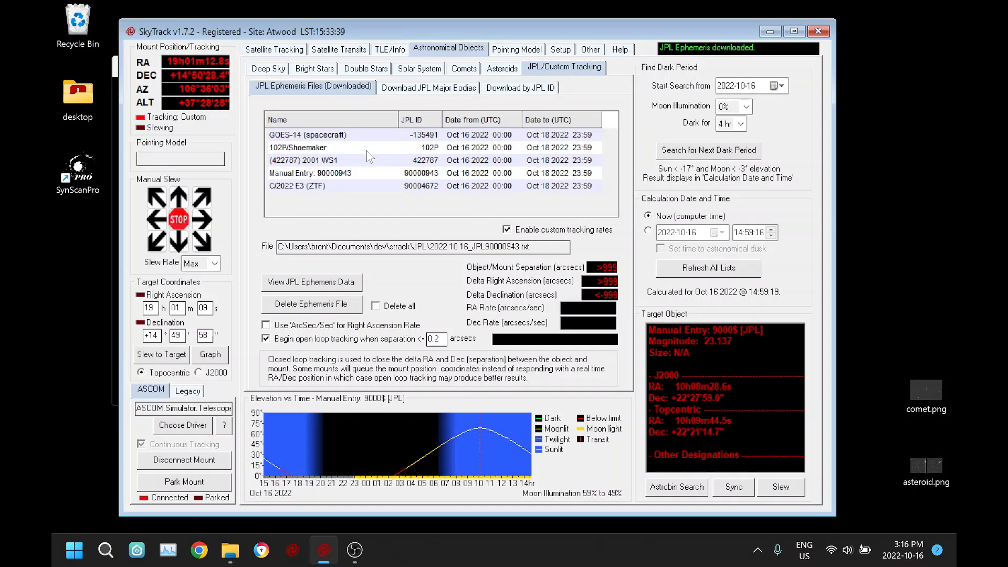
{"action": "left_click", "coordinate": [328, 135]}
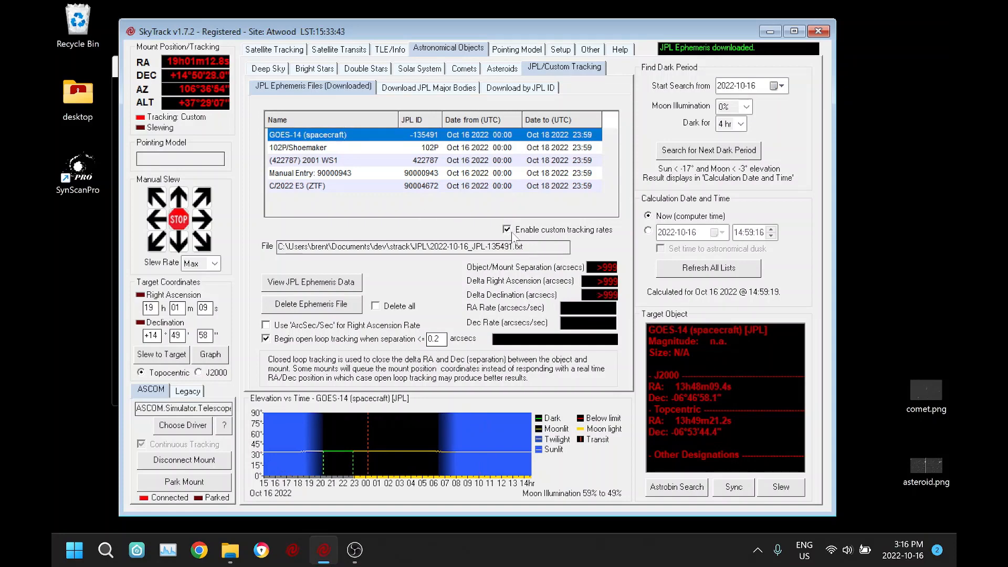
{"action": "left_click", "coordinate": [781, 486]}
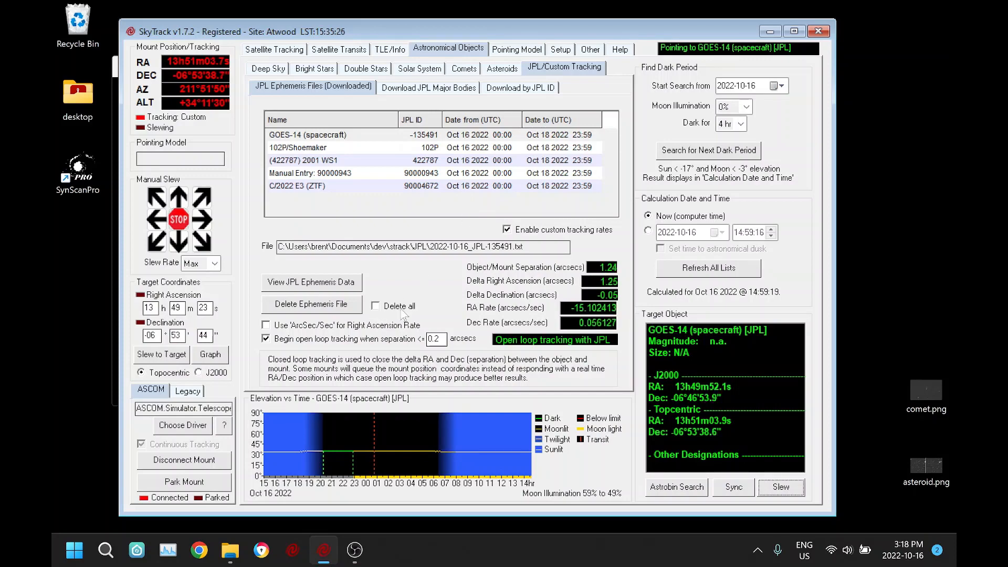
Step: Delete all downloaded JPL ephemeris files
{"action": "left_click", "coordinate": [376, 306]}
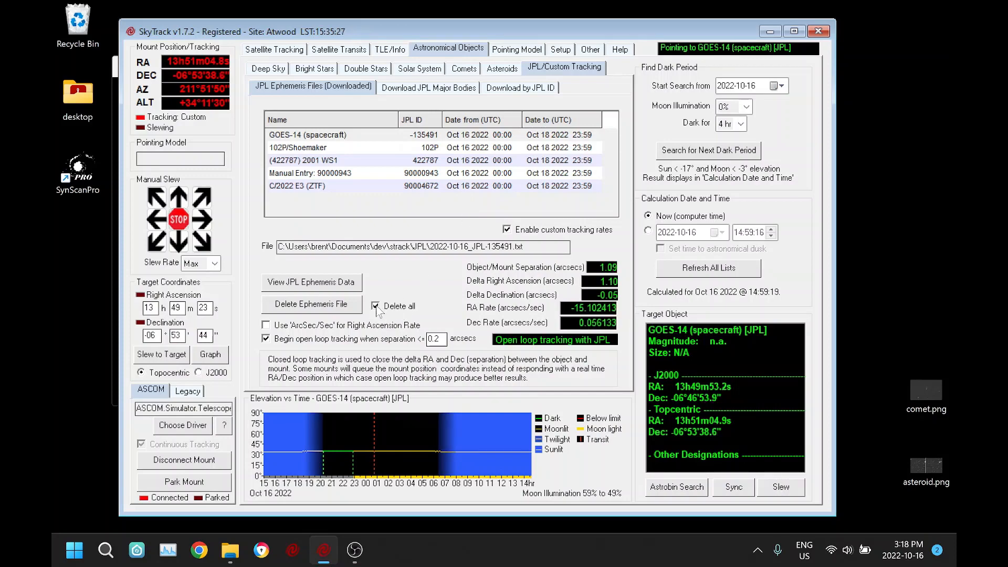
{"action": "left_click", "coordinate": [325, 310]}
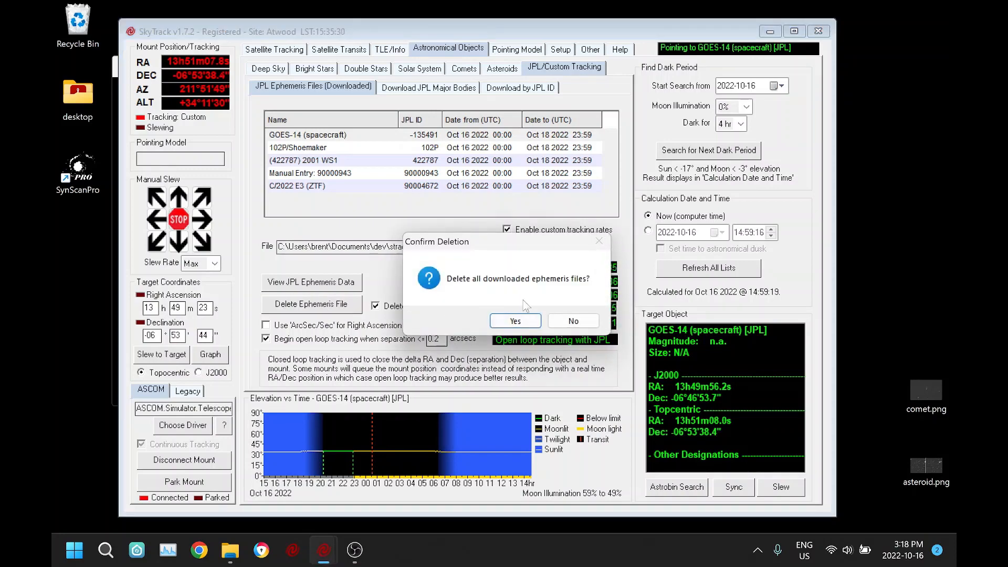
{"action": "left_click", "coordinate": [514, 321]}
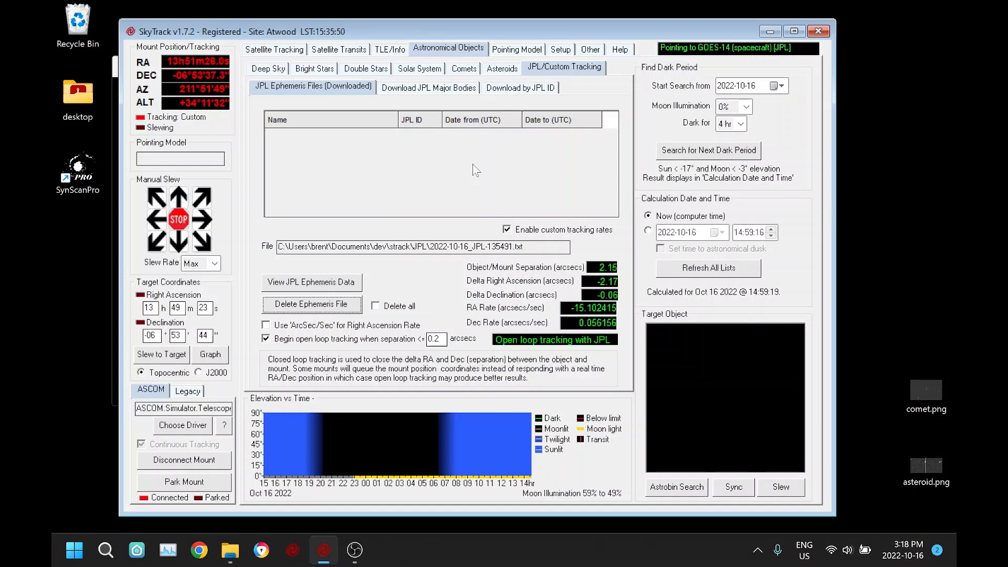
Step: View the asteroid.png image from the desktop once more and close it
{"action": "double_click", "coordinate": [914, 469]}
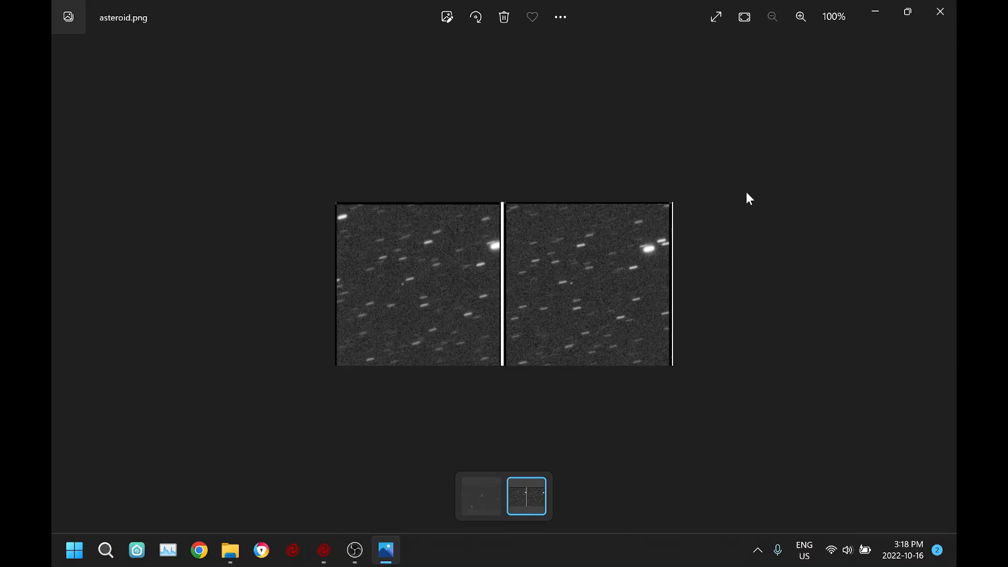
{"action": "left_click", "coordinate": [942, 13]}
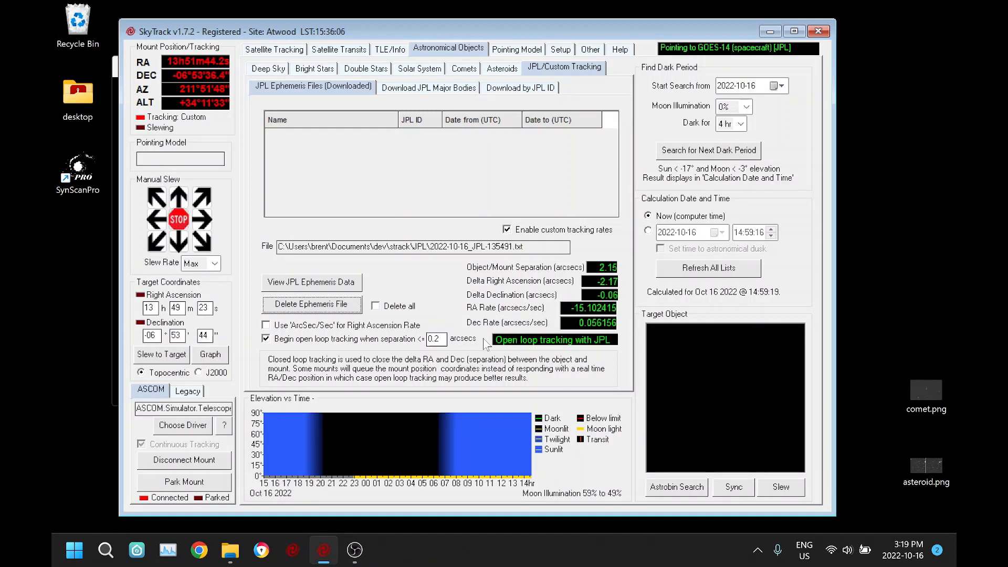